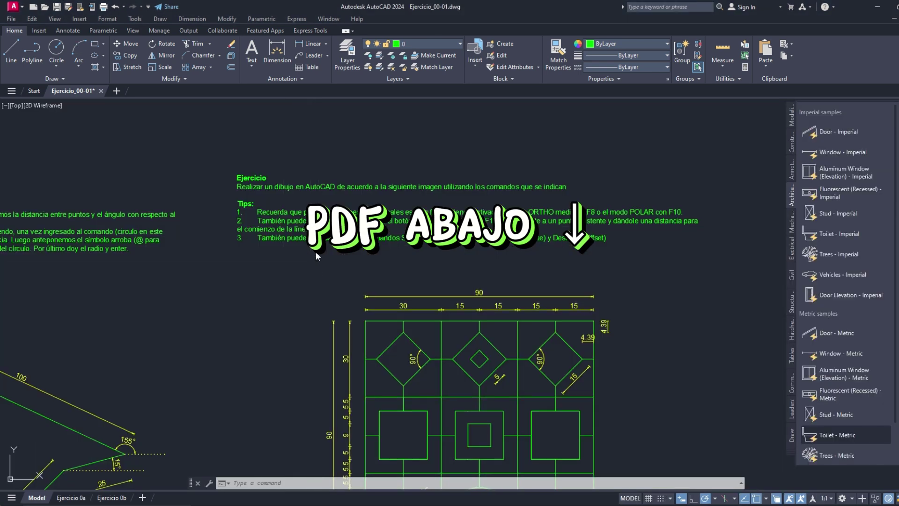
- Pan model space up to bring the 90×90 reference tile drawing into view
{"action": "middle_click_drag", "start_coordinate": [316, 252], "coordinate": [315, 172]}
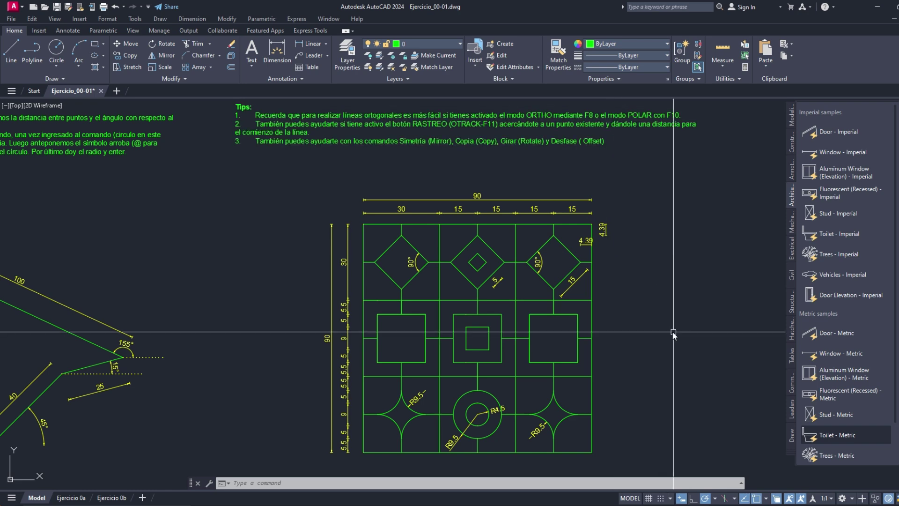
{"action": "middle_click_drag", "start_coordinate": [673, 331], "coordinate": [665, 312]}
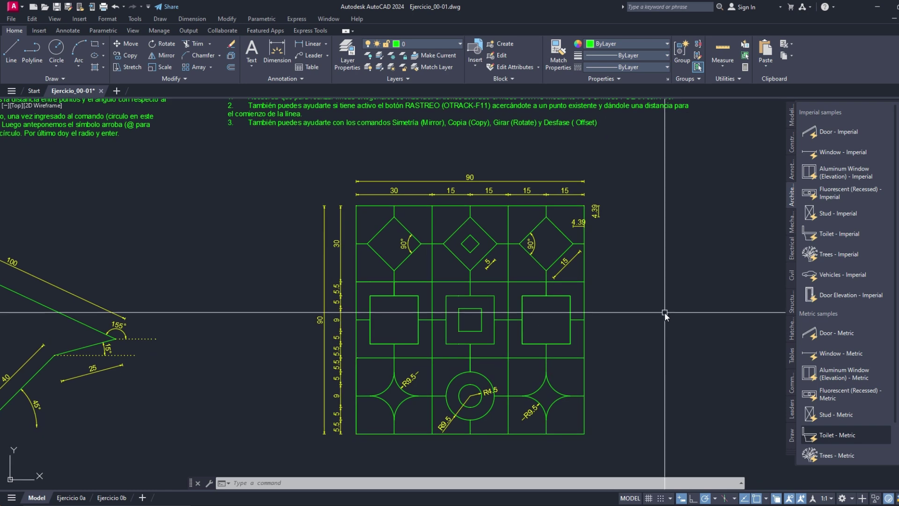
{"action": "middle_click_drag", "start_coordinate": [664, 312], "coordinate": [666, 328]}
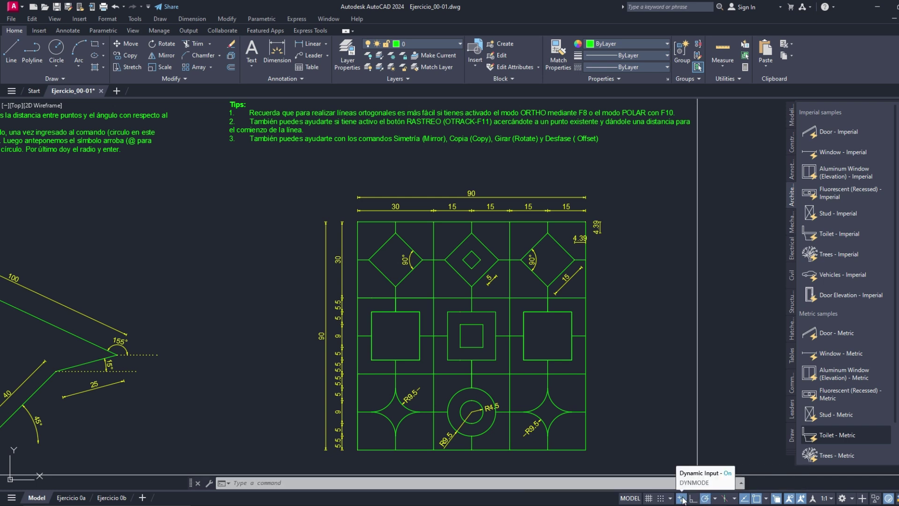
- Toggle object snap tracking with F11 and pan the reference figure out of view
{"action": "right_click", "coordinate": [682, 499]}
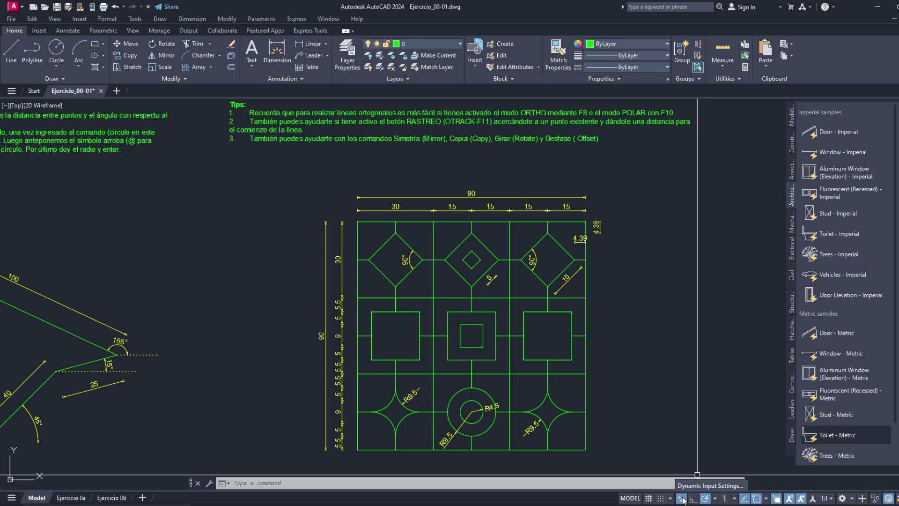
{"action": "key", "text": "F11"}
{"action": "key", "text": "F11"}
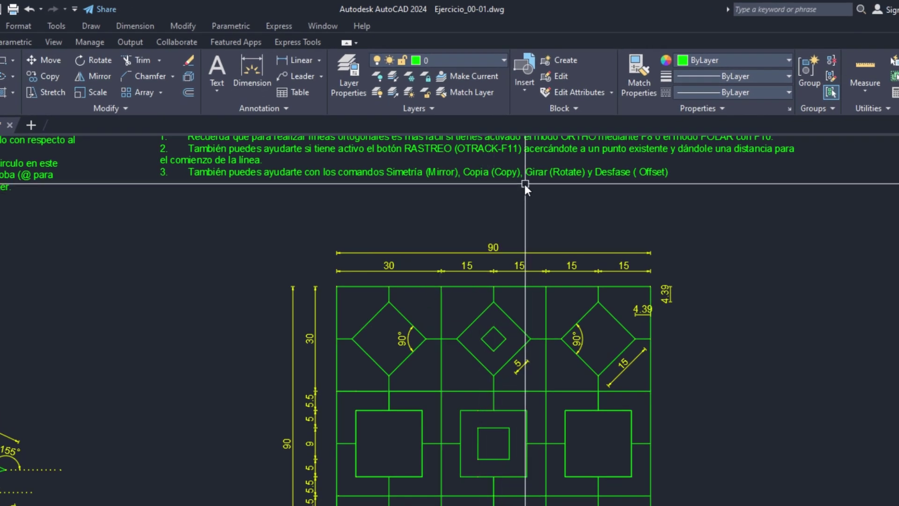
{"action": "middle_click_drag", "start_coordinate": [571, 185], "coordinate": [560, 189]}
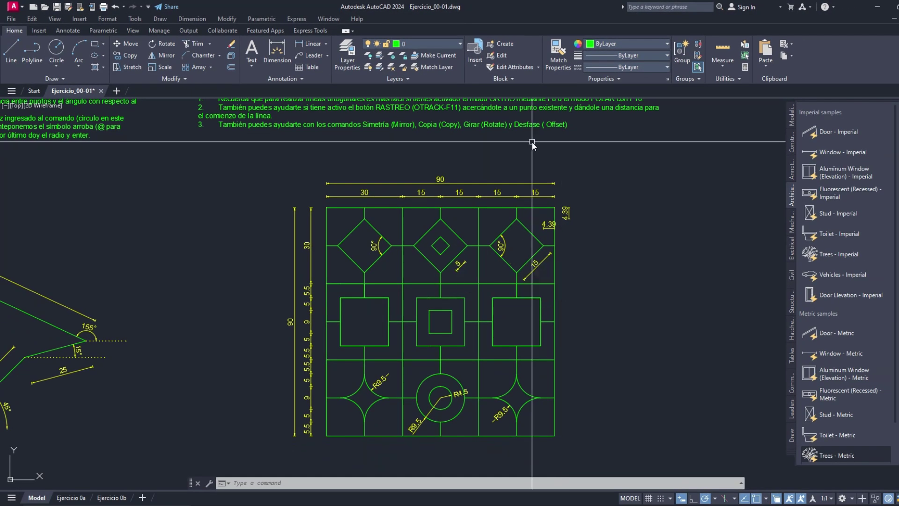
{"action": "middle_click_drag", "start_coordinate": [682, 225], "coordinate": [153, 151]}
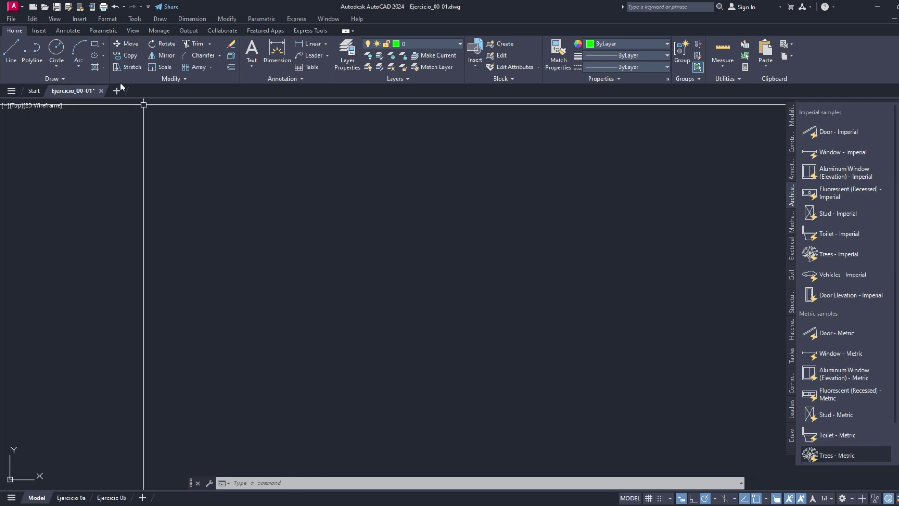
- Draw a 90 × 90 rectangle from a picked lower-left corner
{"action": "left_click", "coordinate": [95, 43]}
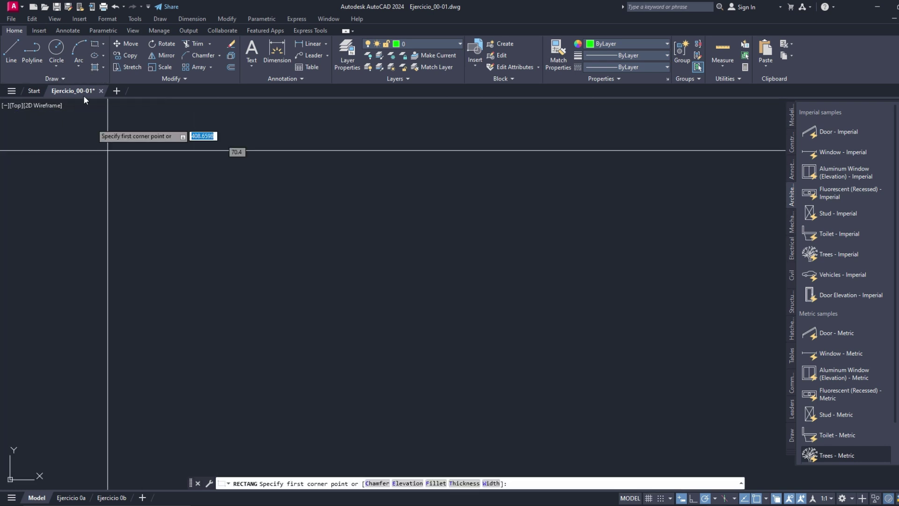
{"action": "left_click", "coordinate": [278, 390]}
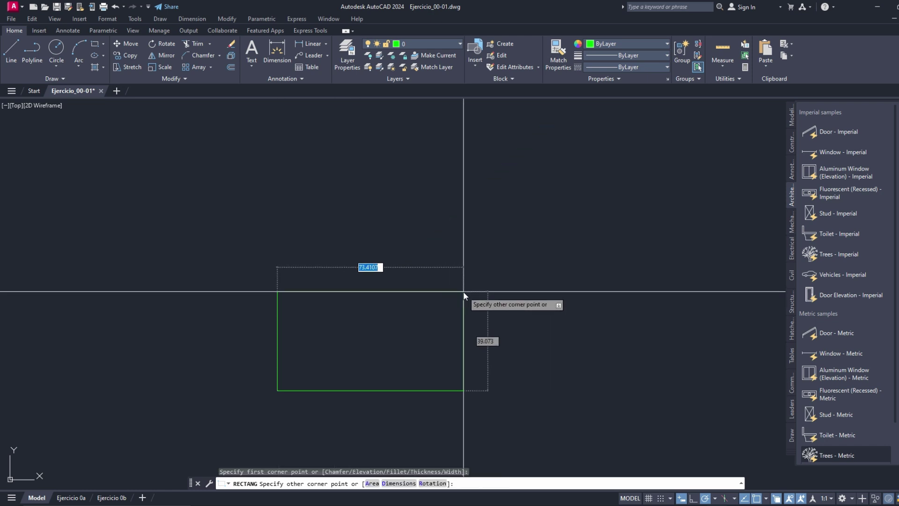
{"action": "type", "text": "90"}
{"action": "key", "text": "Tab"}
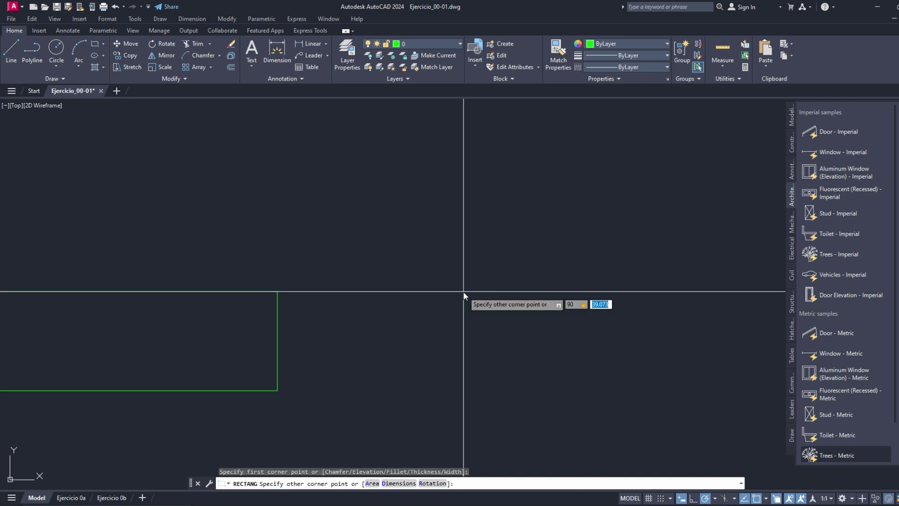
{"action": "type", "text": "90"}
{"action": "key", "text": "Return"}
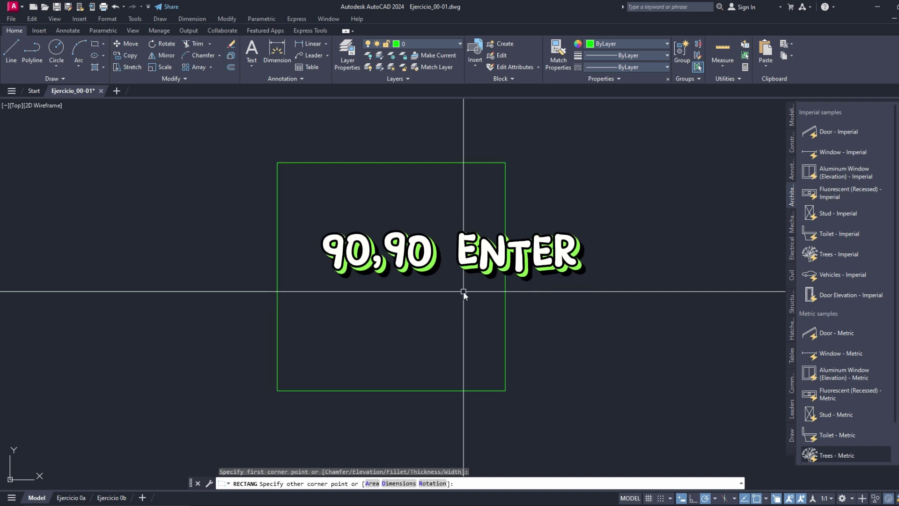
{"action": "left_click", "coordinate": [14, 54]}
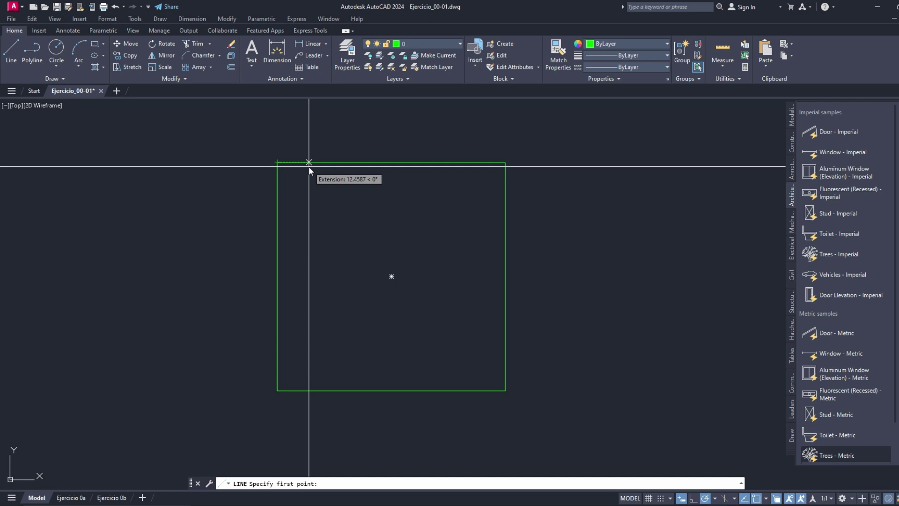
- Draw vertical dividers 30 and 60 units from the top-left corner down to the bottom edge
{"action": "type", "text": "30"}
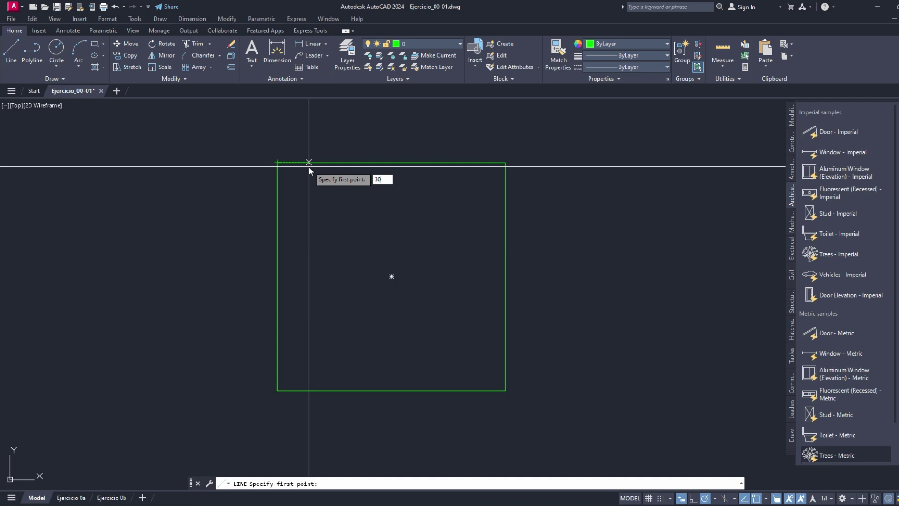
{"action": "key", "text": "Return"}
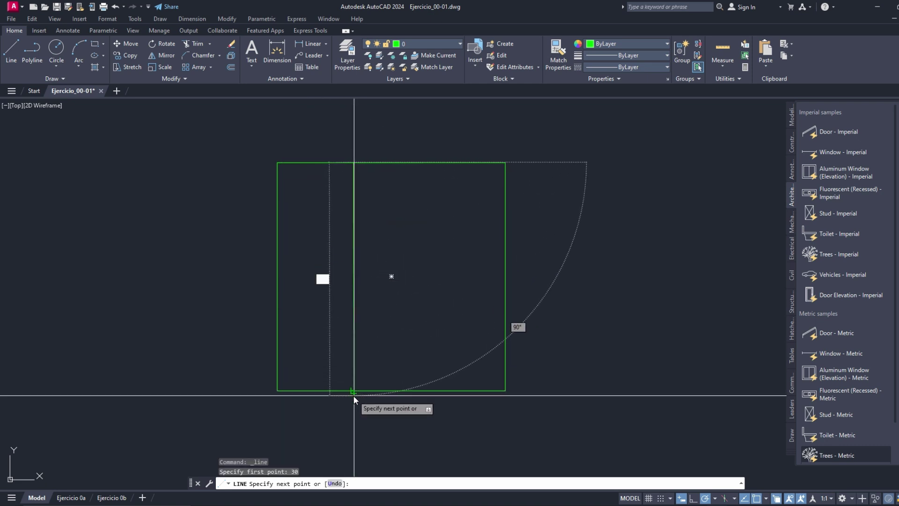
{"action": "left_click", "coordinate": [353, 392]}
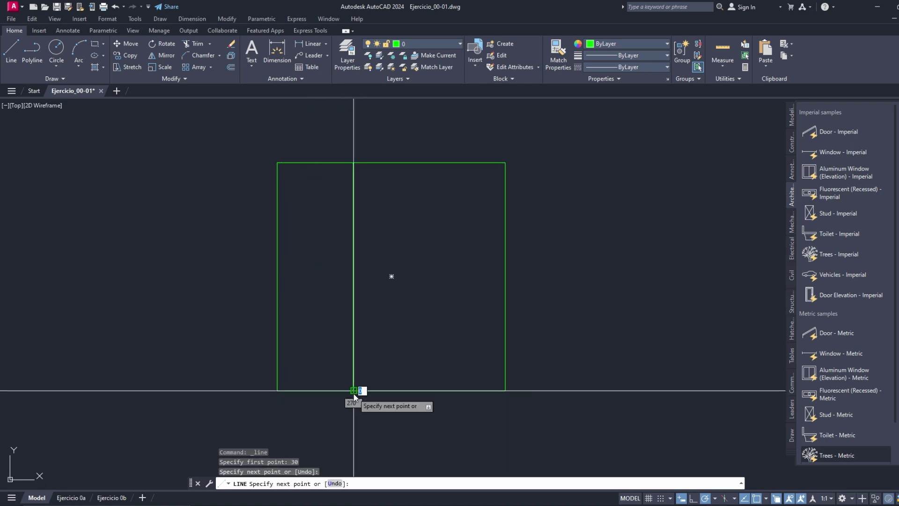
{"action": "key", "text": "Return"}
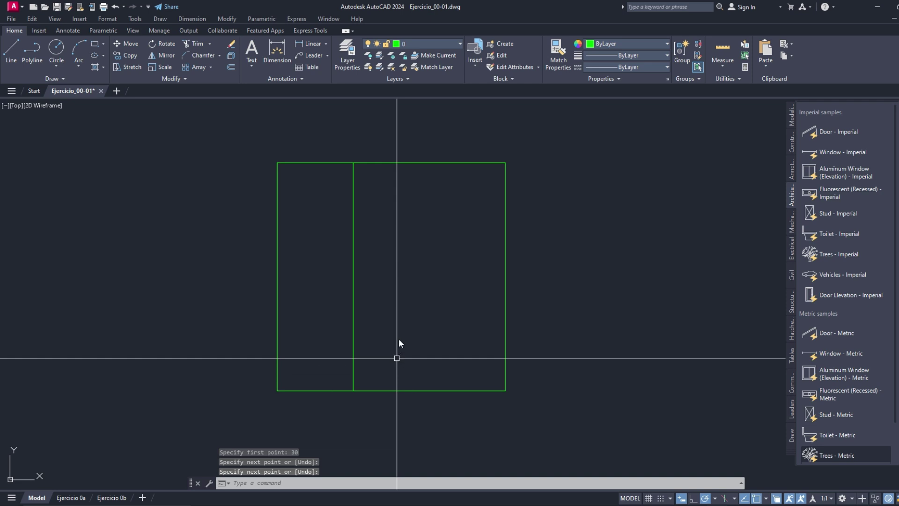
{"action": "key", "text": "Return"}
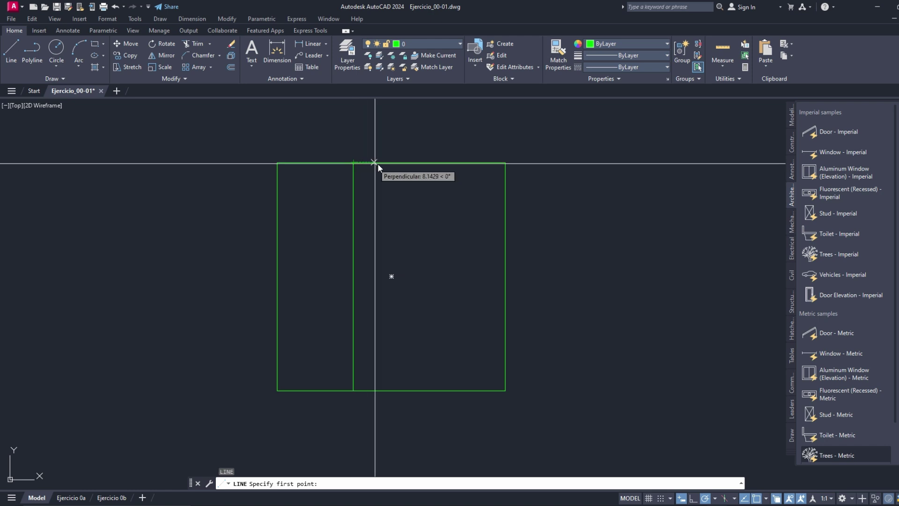
{"action": "type", "text": "30"}
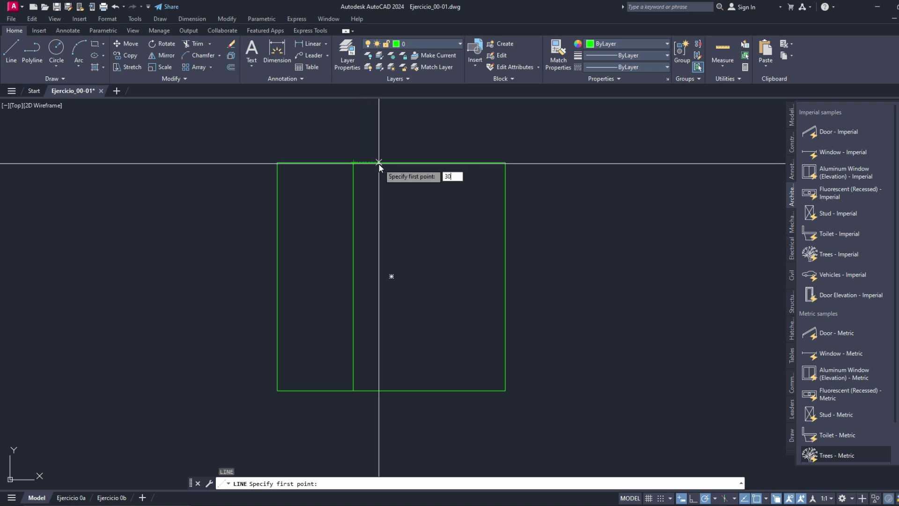
{"action": "key", "text": "Return"}
{"action": "left_click", "coordinate": [431, 388]}
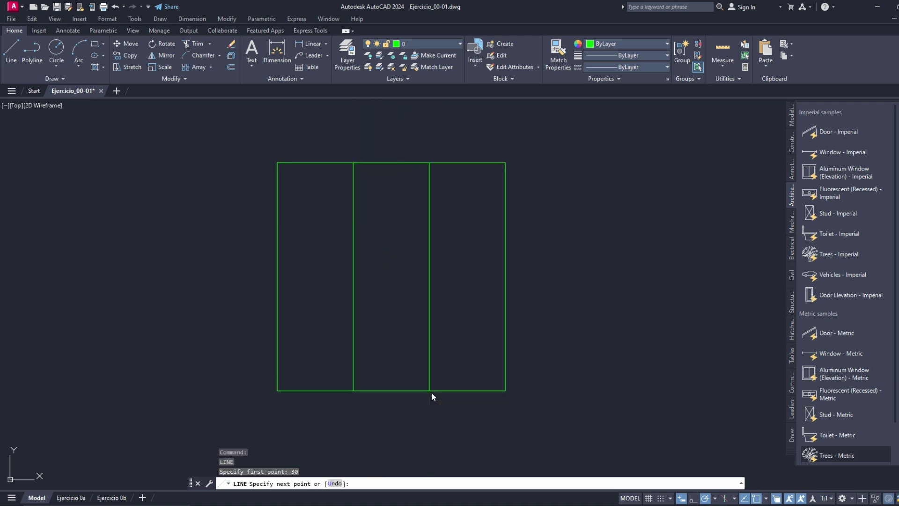
{"action": "key", "text": "Return"}
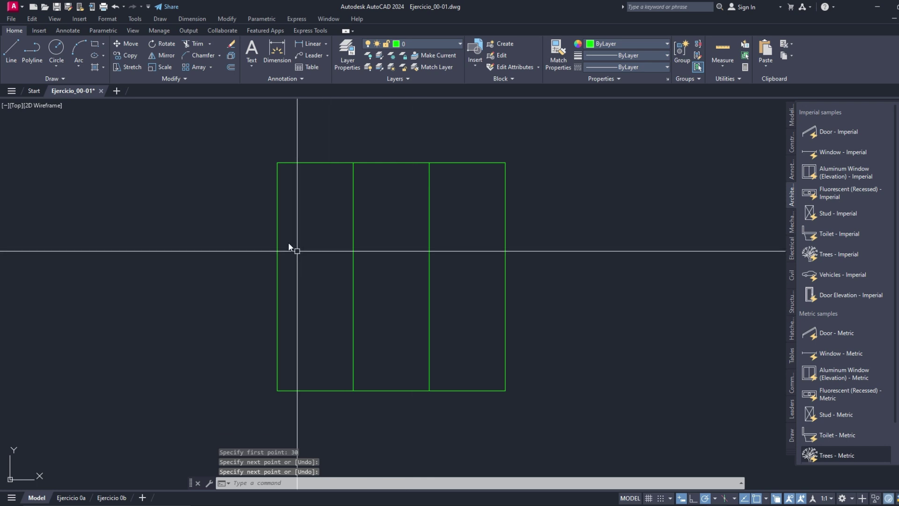
- Draw horizontal dividers 30 and 60 units down the left edge across to the right edge
{"action": "key", "text": "space"}
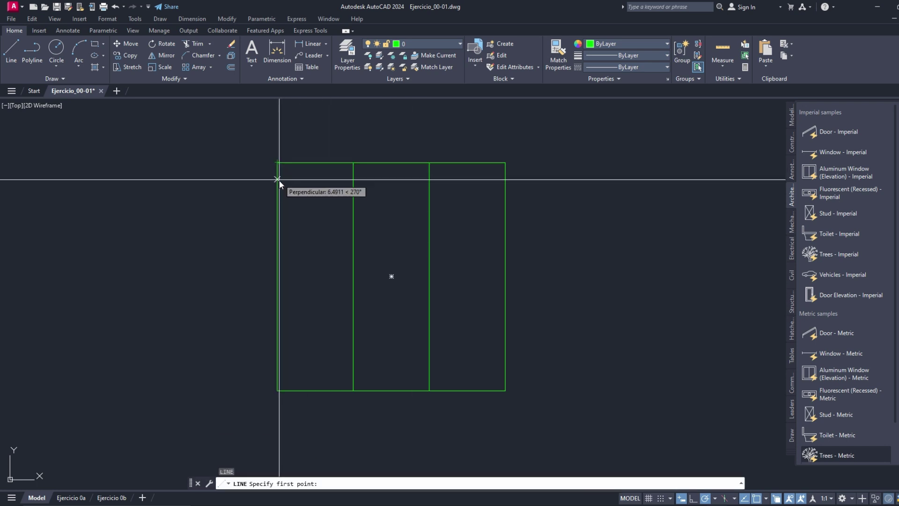
{"action": "type", "text": "30"}
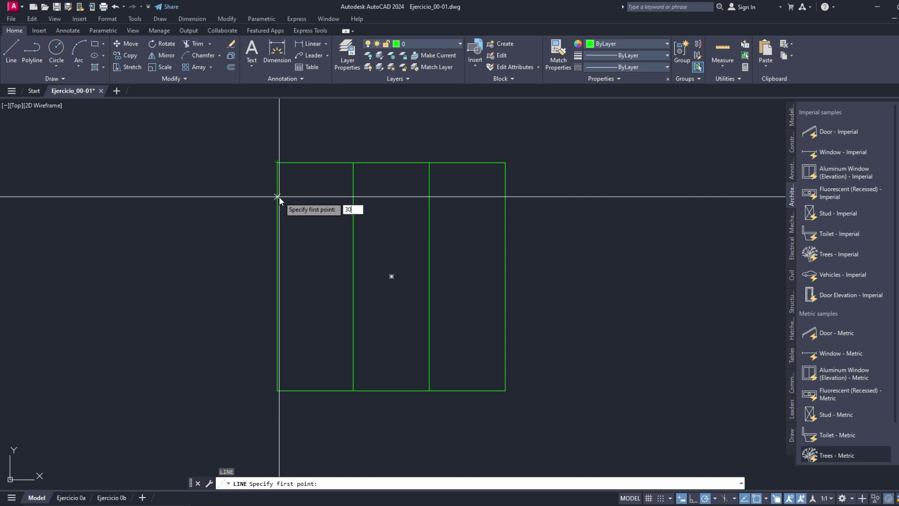
{"action": "key", "text": "Return"}
{"action": "left_click", "coordinate": [506, 240]}
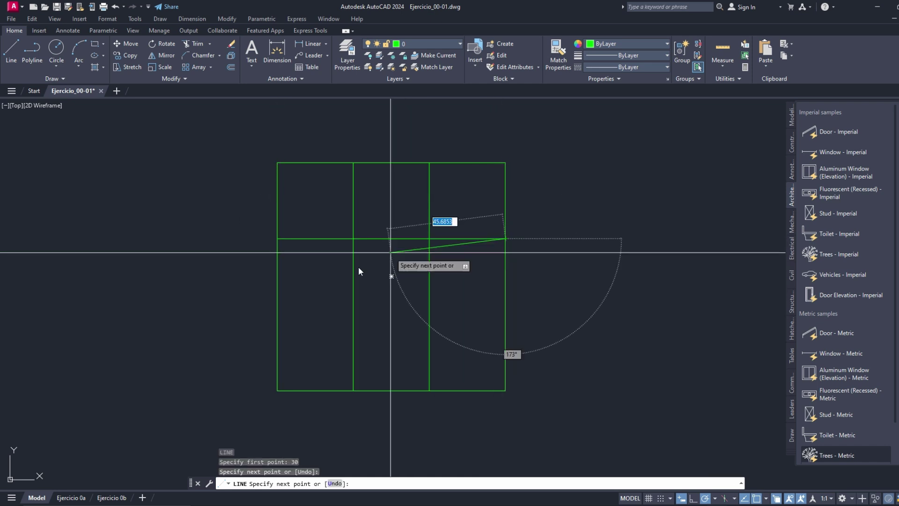
{"action": "key", "text": "Return"}
{"action": "type", "text": "l"}
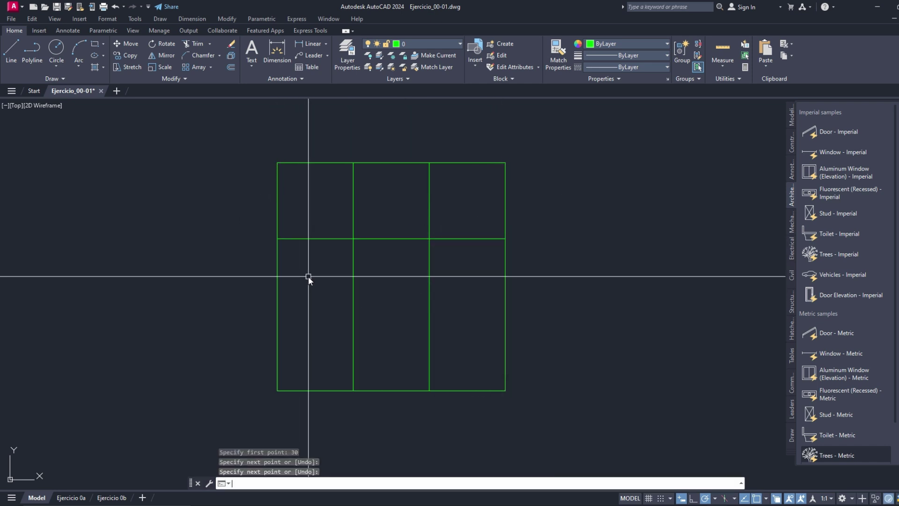
{"action": "key", "text": "Return"}
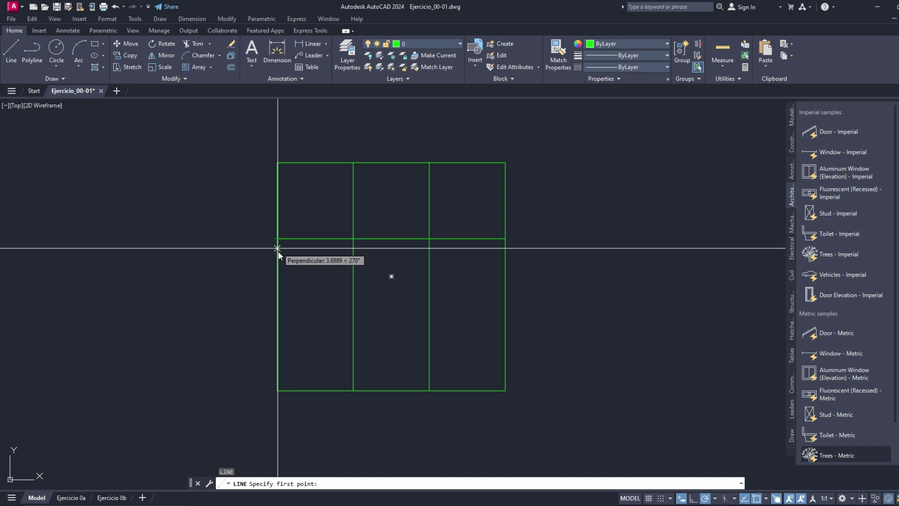
{"action": "type", "text": "30"}
{"action": "key", "text": "Return"}
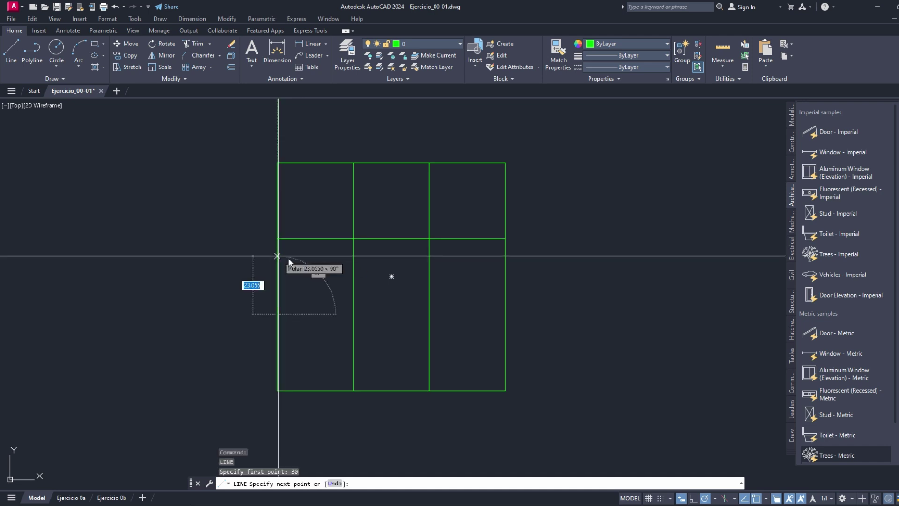
{"action": "left_click", "coordinate": [507, 314]}
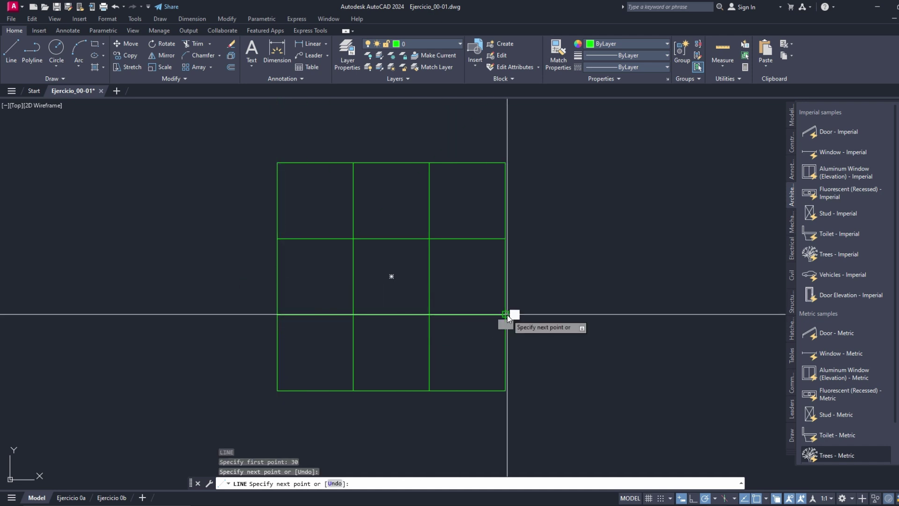
{"action": "key", "text": "Return"}
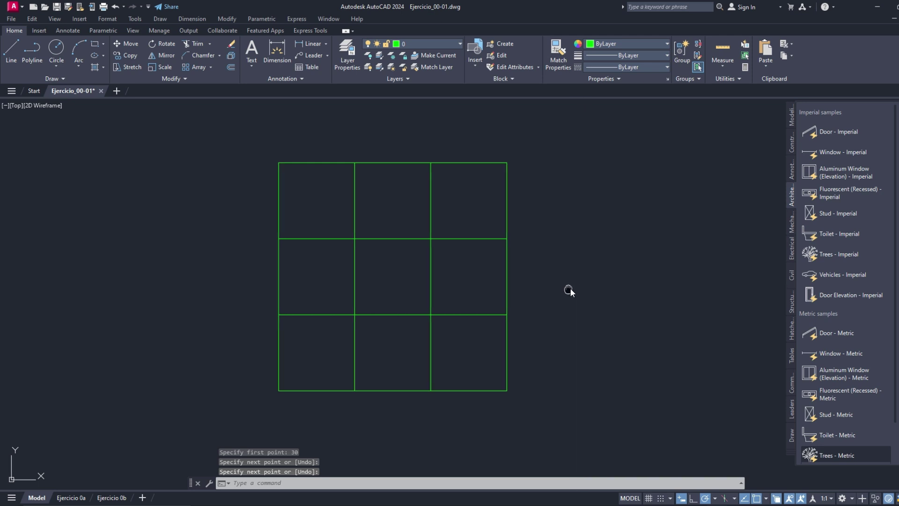
{"action": "middle_click_drag", "start_coordinate": [568, 291], "coordinate": [586, 288]}
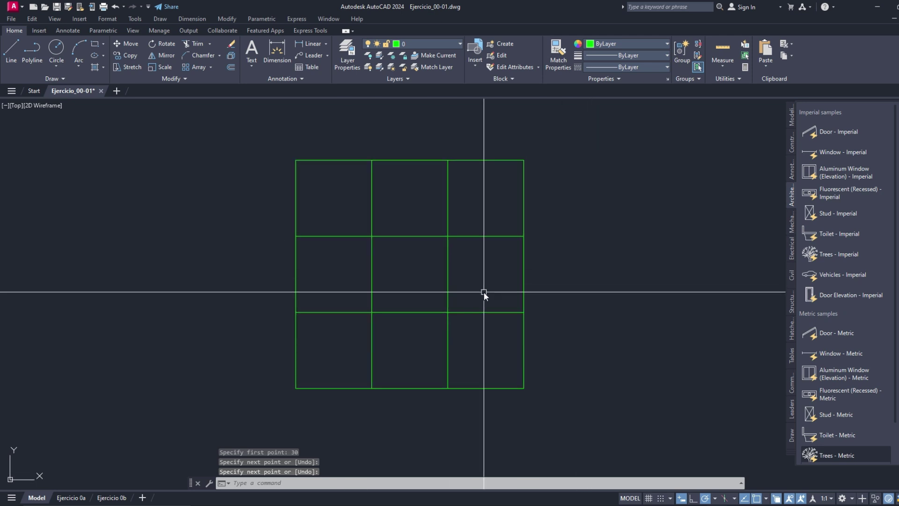
{"action": "middle_click_drag", "start_coordinate": [322, 268], "coordinate": [448, 271]}
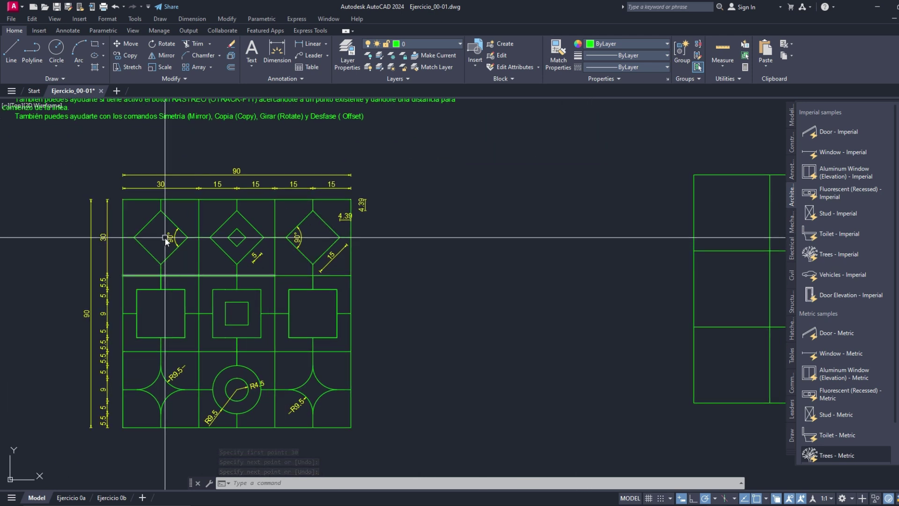
{"action": "middle_click_drag", "start_coordinate": [284, 268], "coordinate": [273, 261]}
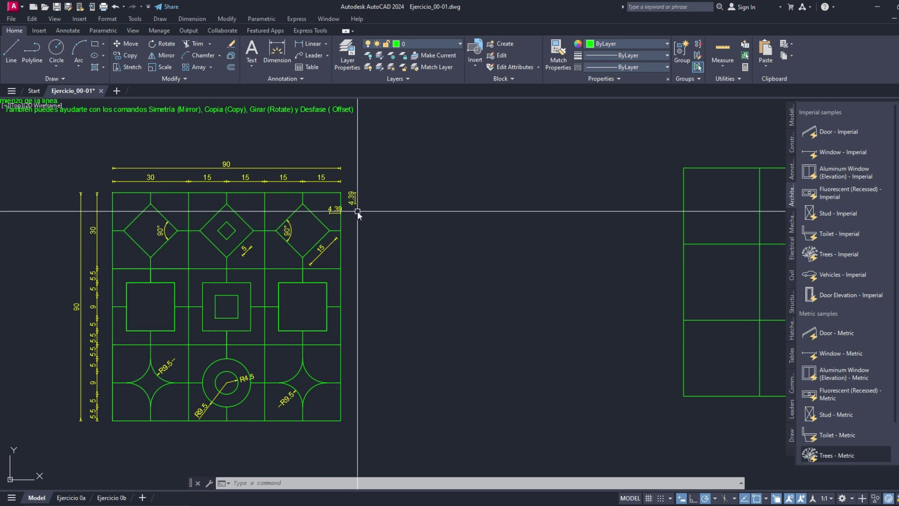
{"action": "scroll", "coordinate": [349, 197], "scroll_direction": "up", "scroll_amount": 2}
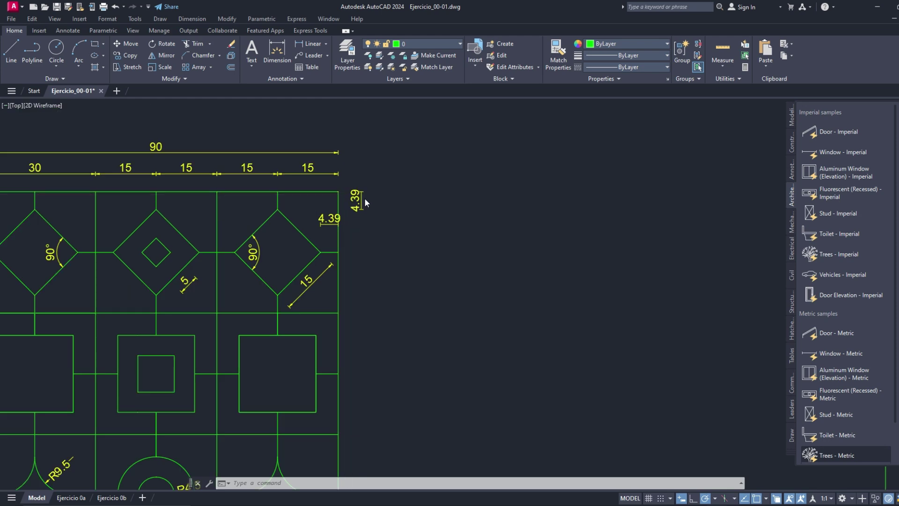
{"action": "scroll", "coordinate": [349, 199], "scroll_direction": "up", "scroll_amount": 4}
{"action": "scroll", "coordinate": [345, 208], "scroll_direction": "down", "scroll_amount": 2}
{"action": "scroll", "coordinate": [341, 189], "scroll_direction": "down", "scroll_amount": 1}
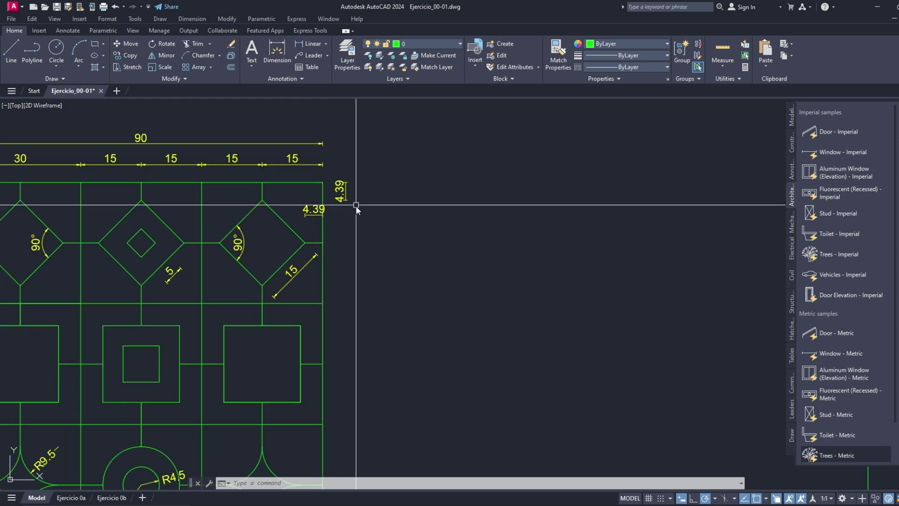
{"action": "scroll", "coordinate": [357, 206], "scroll_direction": "down", "scroll_amount": 2}
{"action": "mouse_move", "coordinate": [394, 237]}
{"action": "middle_mouse_down"}
{"action": "mouse_move", "coordinate": [205, 255]}
{"action": "mouse_move", "coordinate": [347, 253]}
{"action": "middle_mouse_up"}
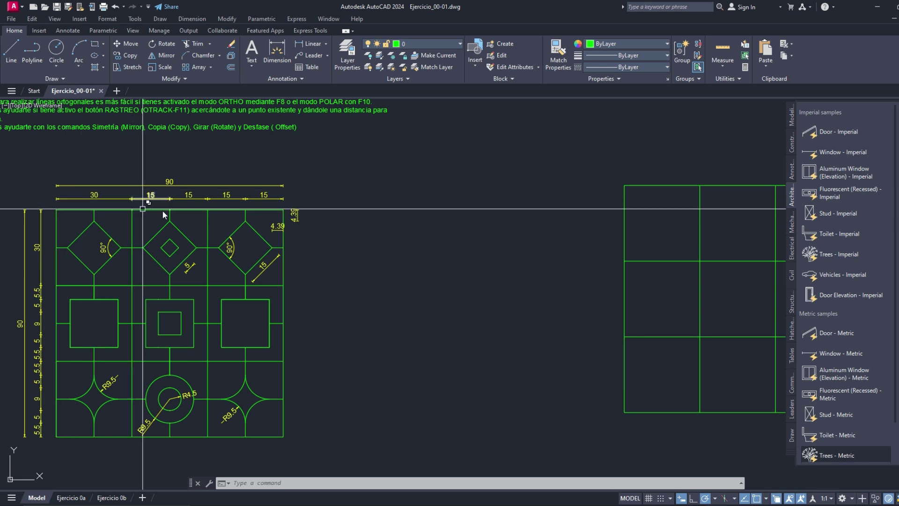
{"action": "scroll", "coordinate": [162, 210], "scroll_direction": "down", "scroll_amount": 2}
{"action": "scroll", "coordinate": [451, 245], "scroll_direction": "up", "scroll_amount": 2}
{"action": "scroll", "coordinate": [451, 244], "scroll_direction": "up", "scroll_amount": 2}
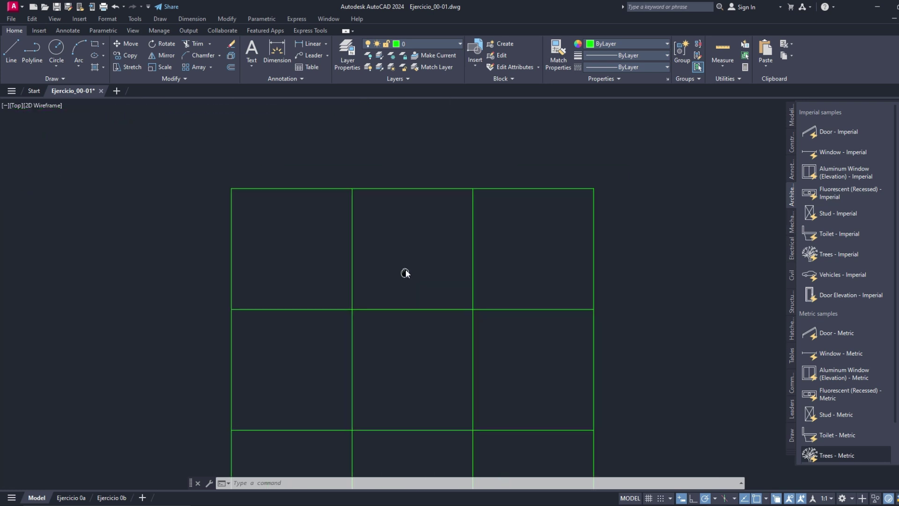
- Draw a 4.39-long vertical tick down from the top edge, 15 units from the corner
{"action": "left_click", "coordinate": [17, 55]}
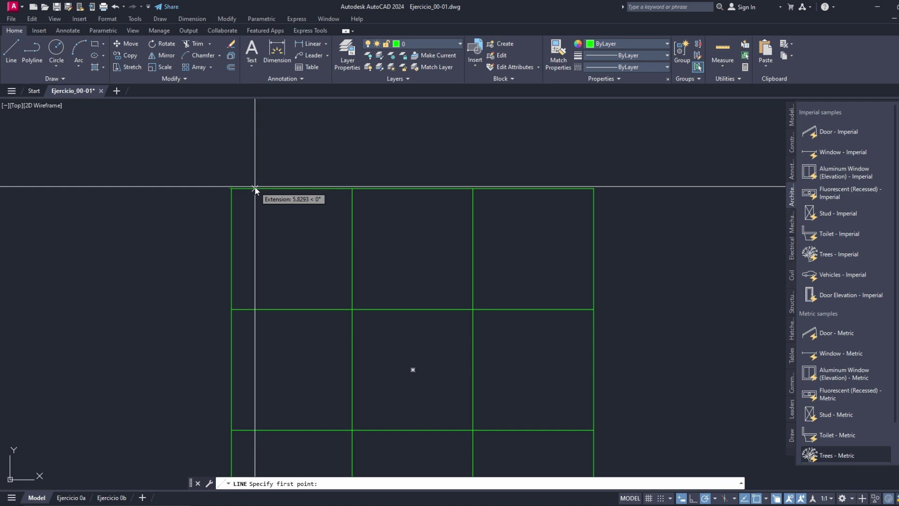
{"action": "type", "text": "15"}
{"action": "key", "text": "Return"}
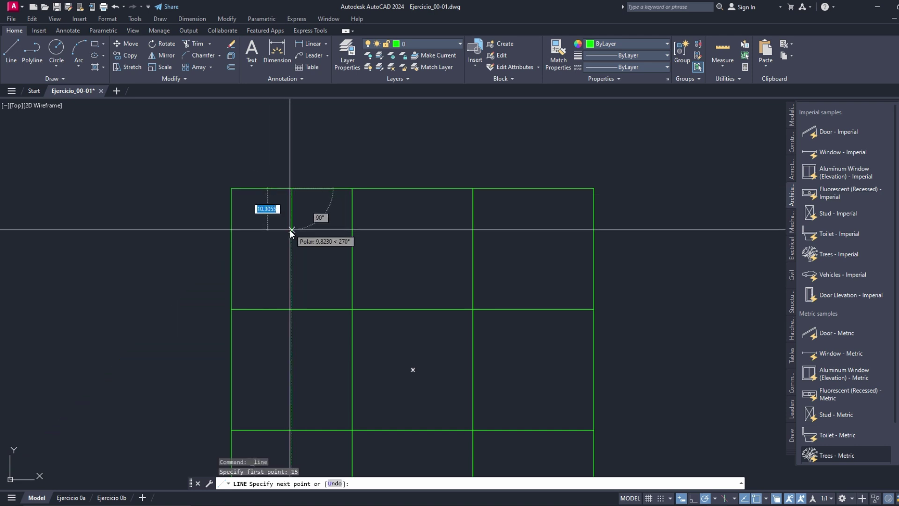
{"action": "type", "text": "4.36"}
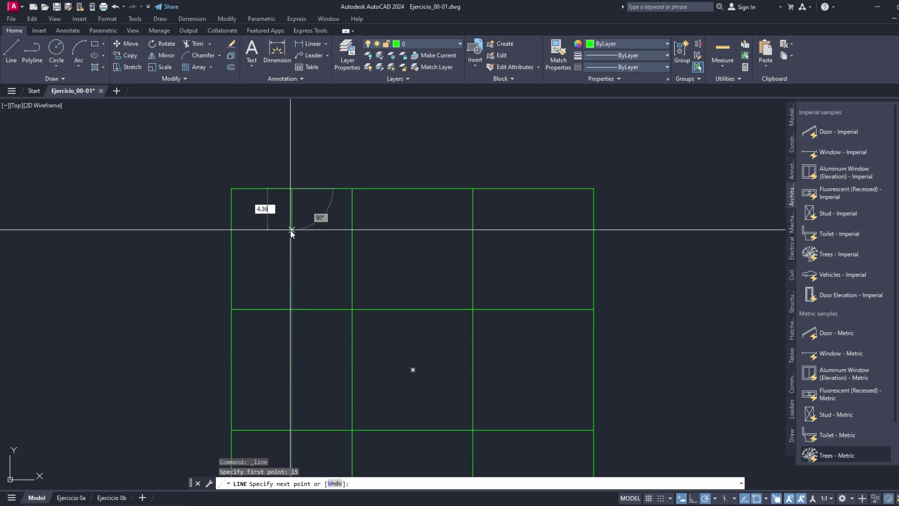
{"action": "type", "text": "9"}
{"action": "key", "text": "Return"}
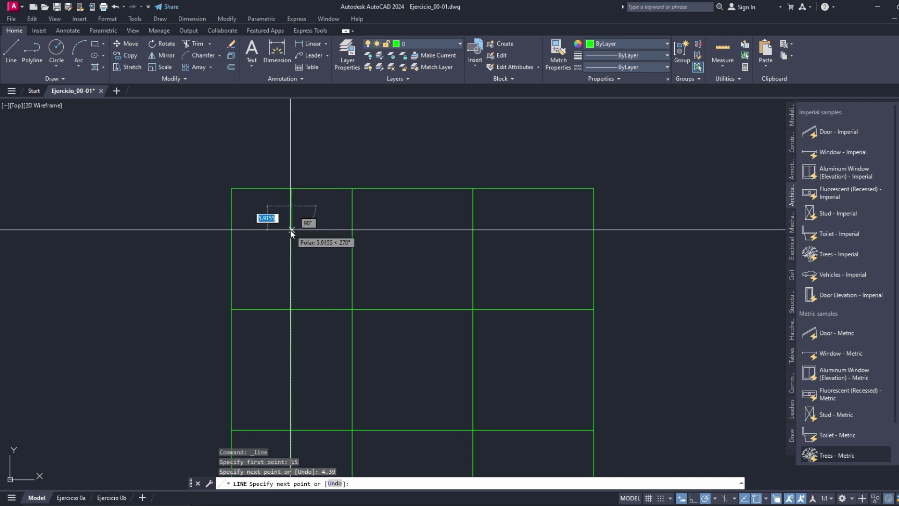
{"action": "key", "text": "Return"}
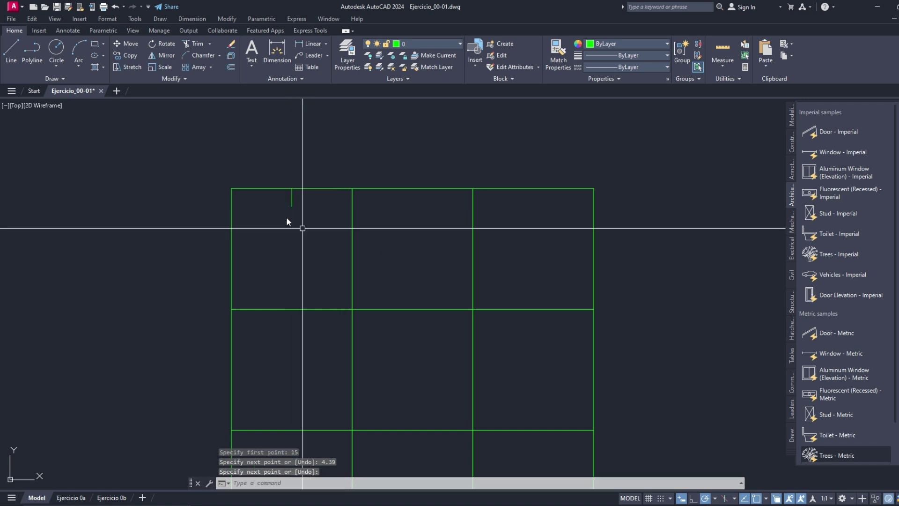
{"action": "left_click", "coordinate": [130, 55]}
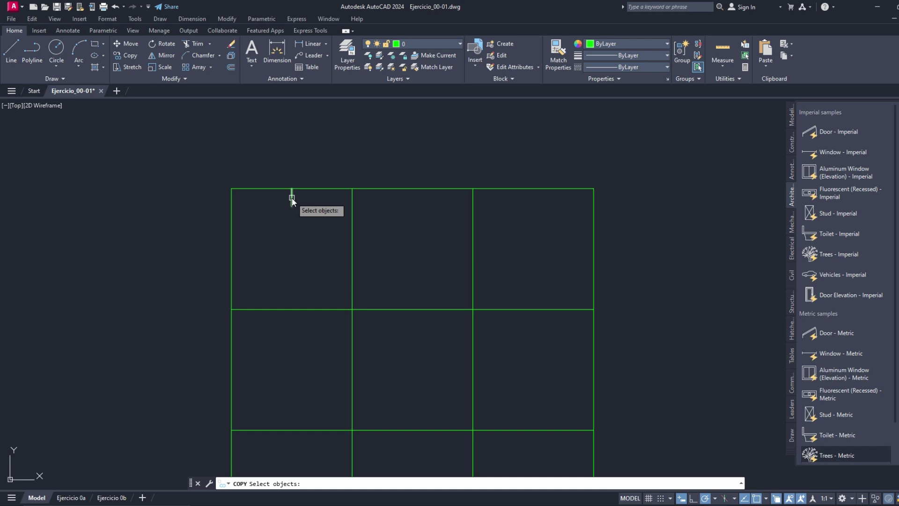
- Copy the tick from its top endpoint down to the top-left cell's bottom edge
{"action": "left_click", "coordinate": [274, 170]}
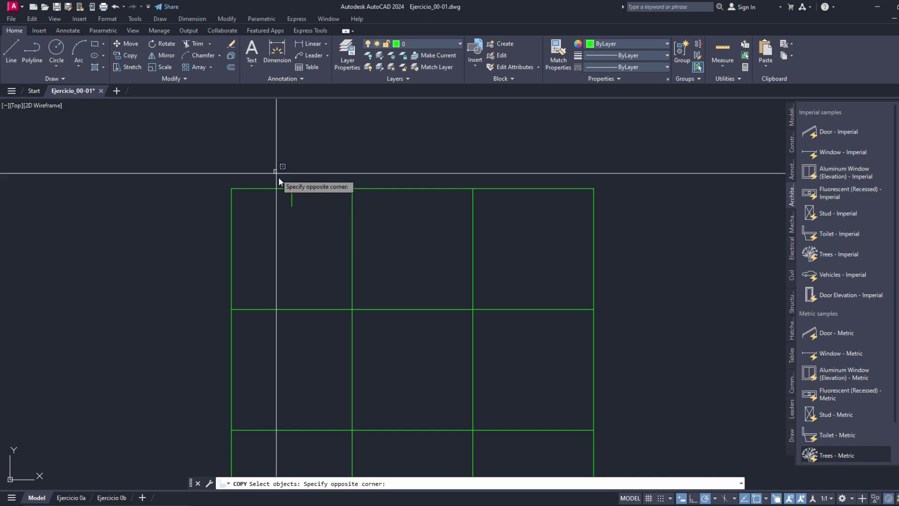
{"action": "left_click", "coordinate": [313, 219]}
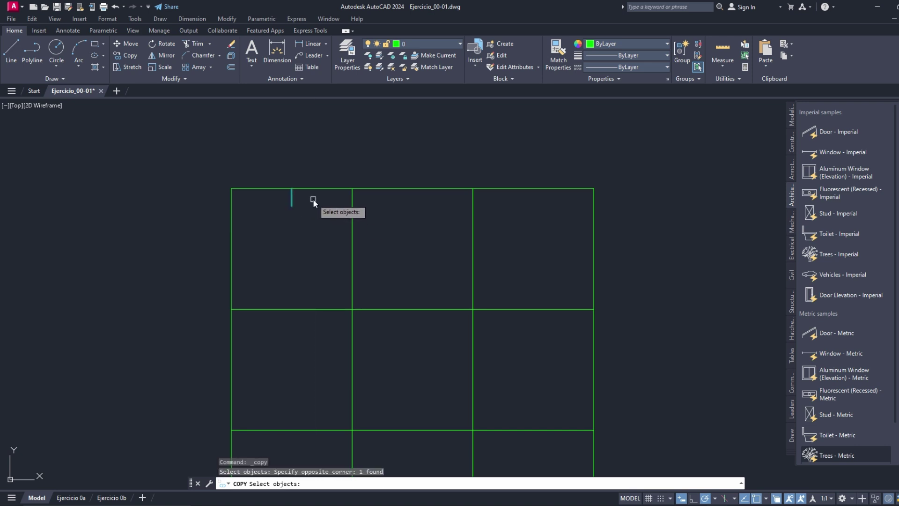
{"action": "left_click", "coordinate": [319, 198]}
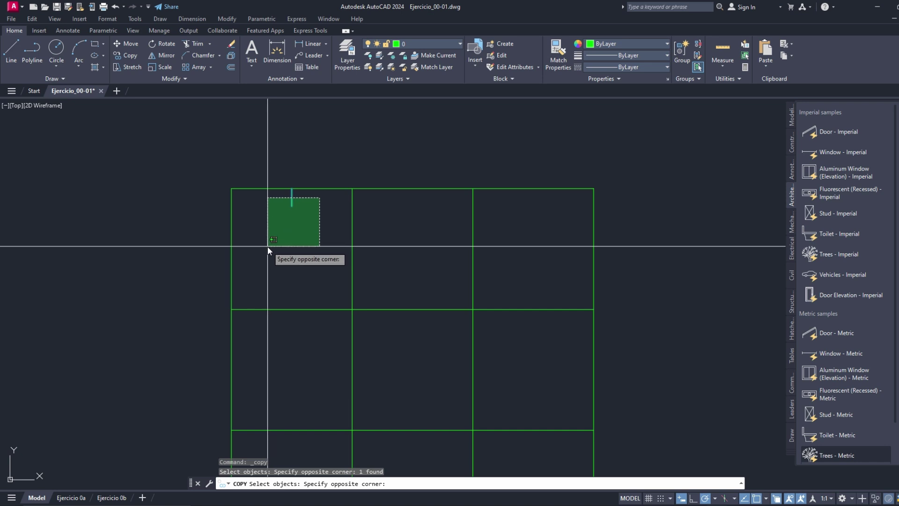
{"action": "left_click", "coordinate": [268, 246]}
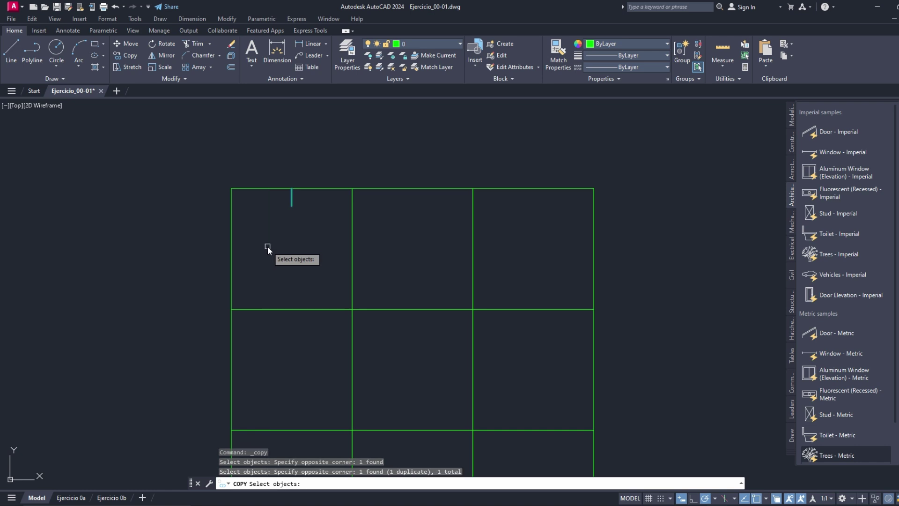
{"action": "key", "text": "Return"}
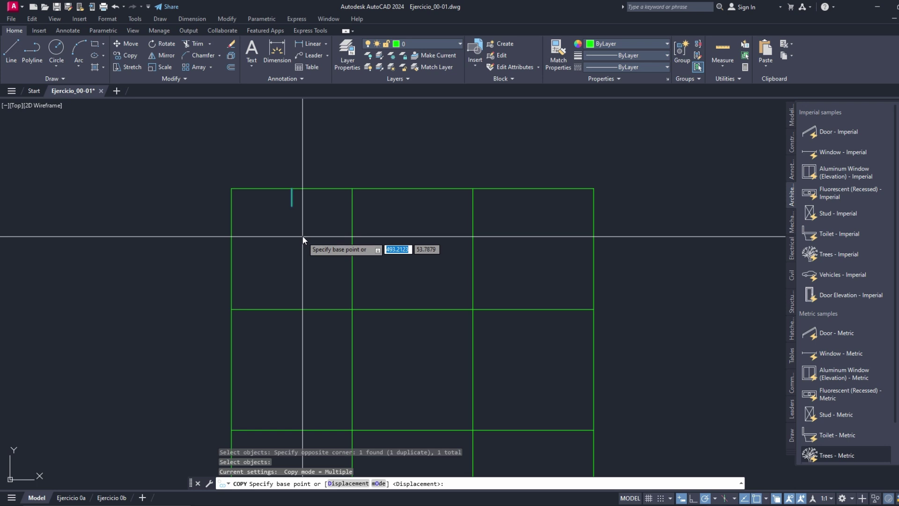
{"action": "left_click", "coordinate": [294, 208]}
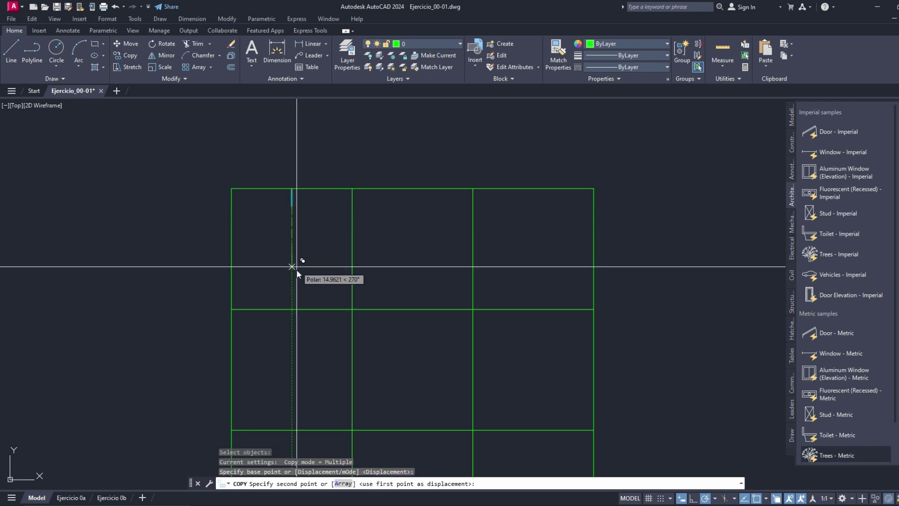
{"action": "left_click", "coordinate": [291, 310]}
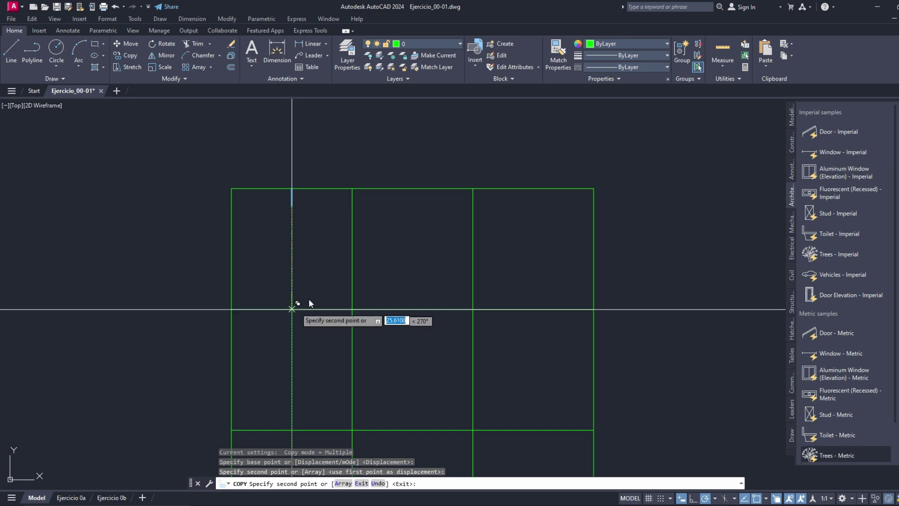
{"action": "key", "text": "Return"}
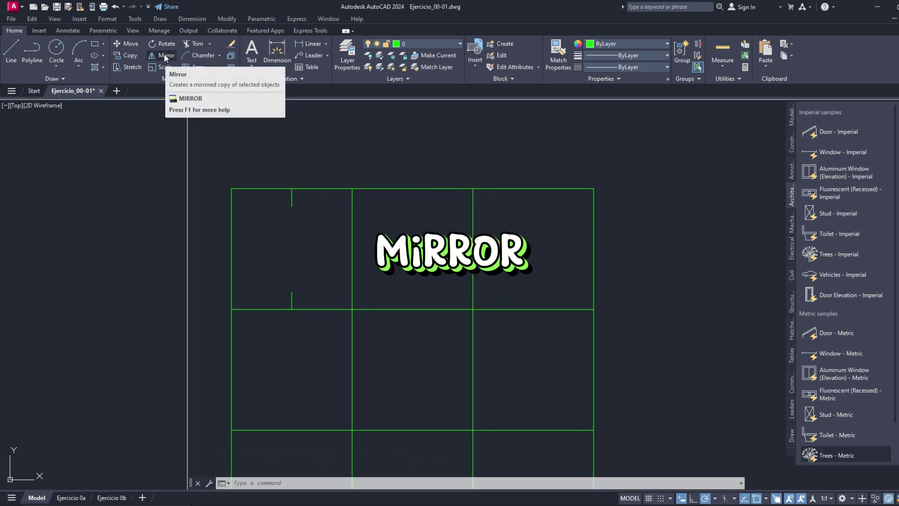
- Mirror both ticks across the top-left cell's diagonal, keeping the originals
{"action": "left_click", "coordinate": [163, 54]}
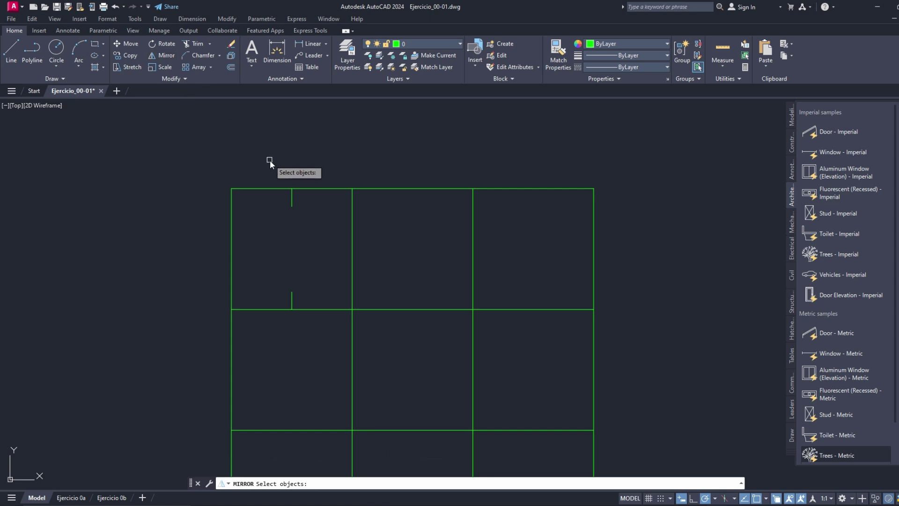
{"action": "left_click", "coordinate": [319, 344]}
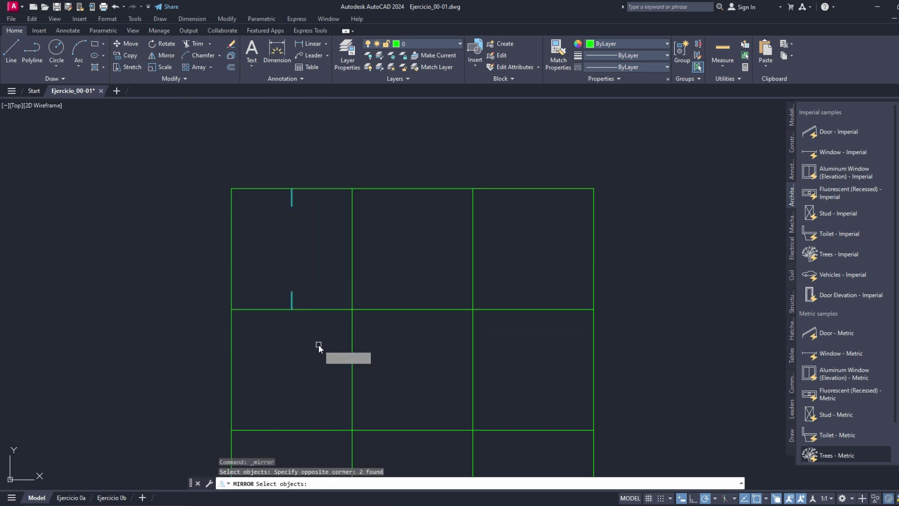
{"action": "key", "text": "Return"}
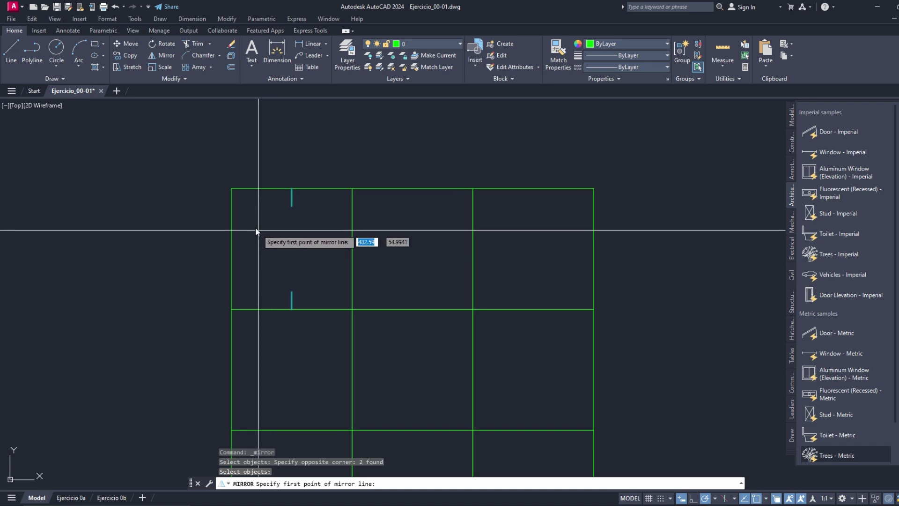
{"action": "left_click", "coordinate": [231, 189]}
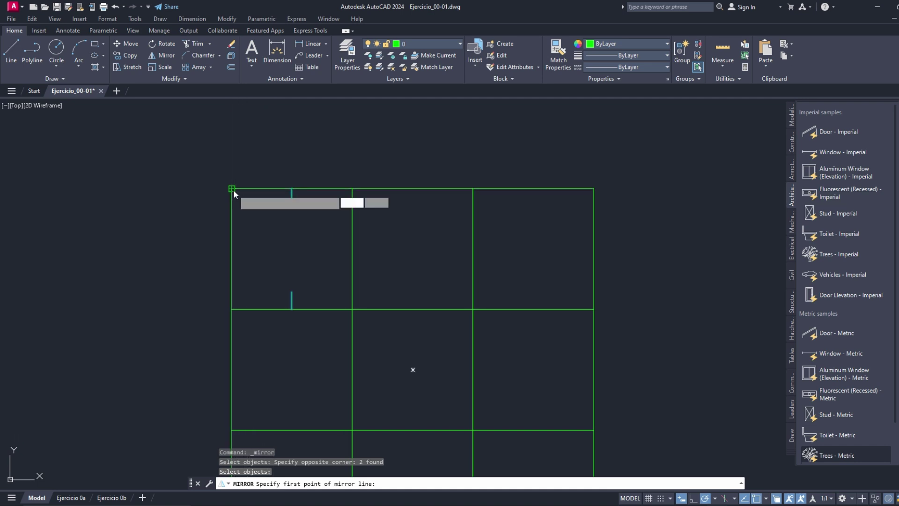
{"action": "left_click", "coordinate": [352, 310]}
{"action": "key", "text": "Return"}
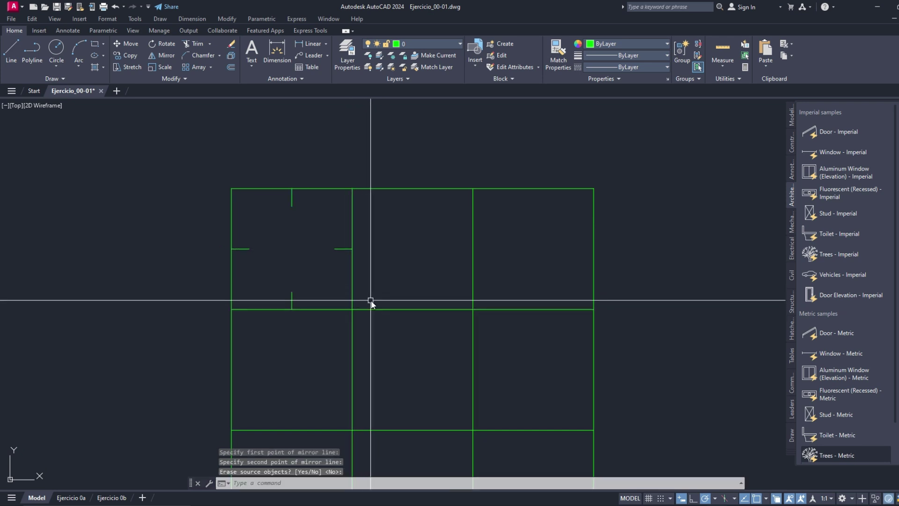
- Copy the four ticks 30 and 60 units right into the middle and right top-row cells
{"action": "left_click", "coordinate": [131, 58]}
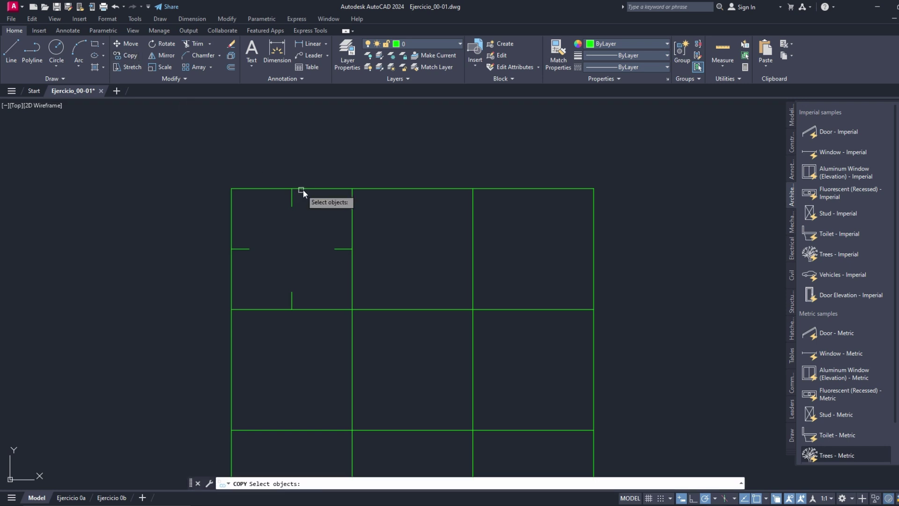
{"action": "left_click", "coordinate": [341, 198]}
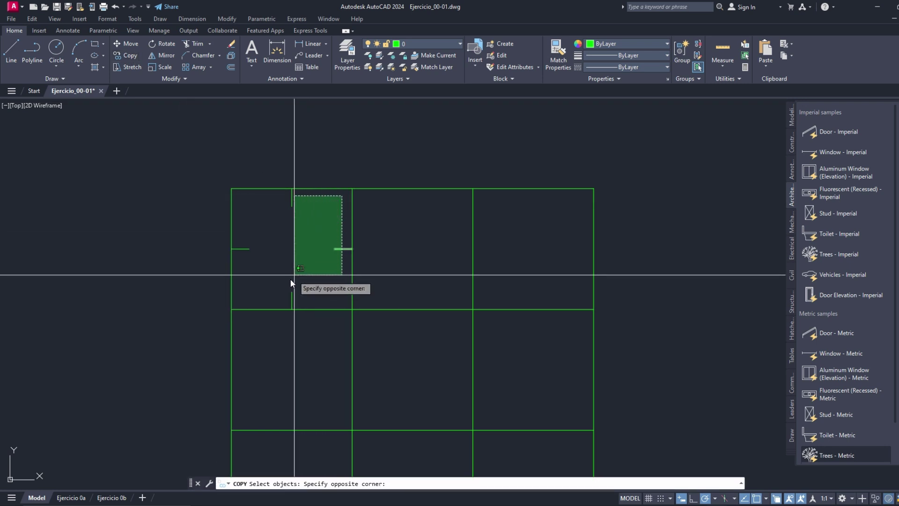
{"action": "left_click", "coordinate": [239, 306]}
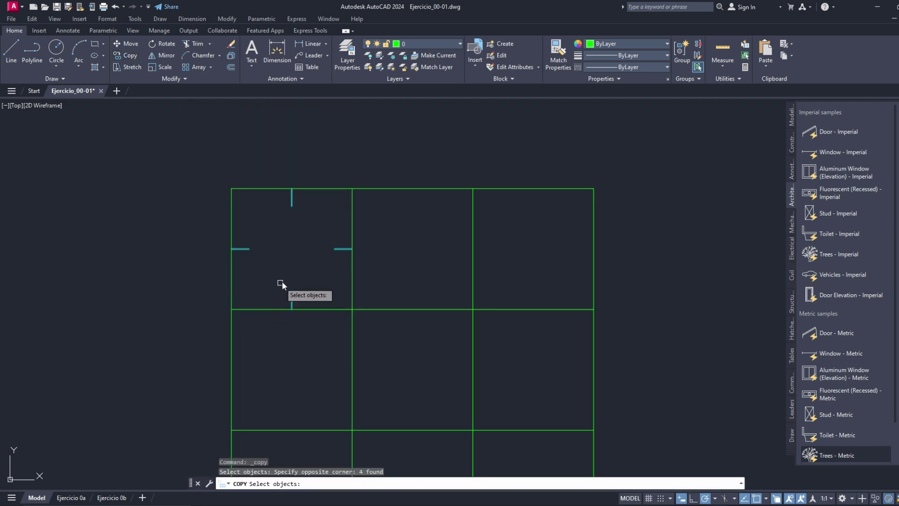
{"action": "key", "text": "Return"}
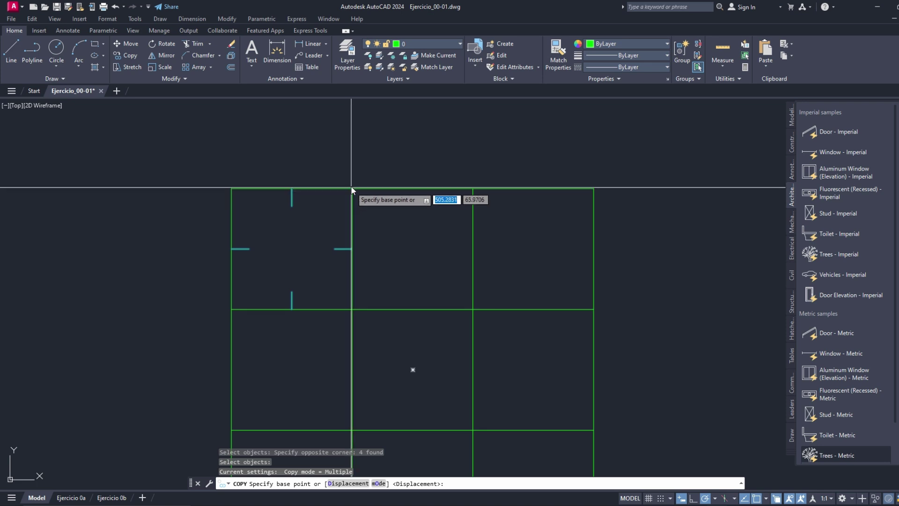
{"action": "left_click", "coordinate": [352, 188]}
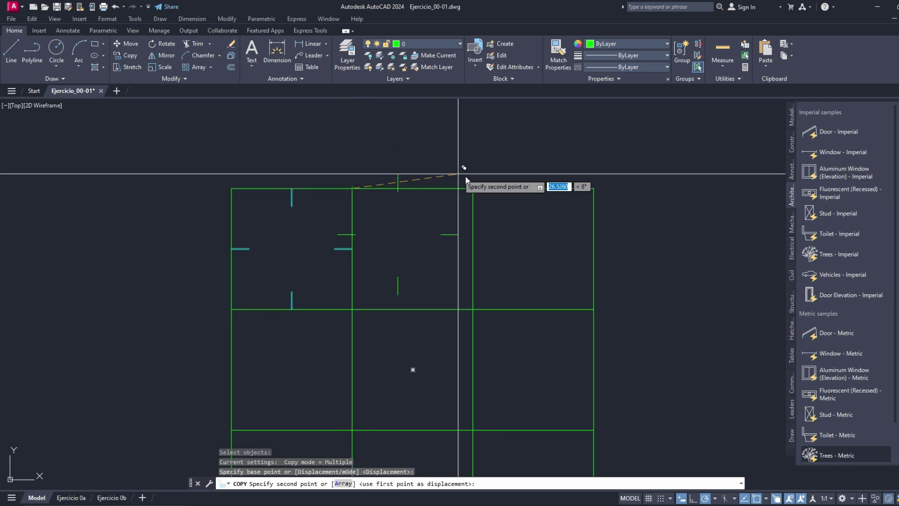
{"action": "left_click", "coordinate": [472, 192]}
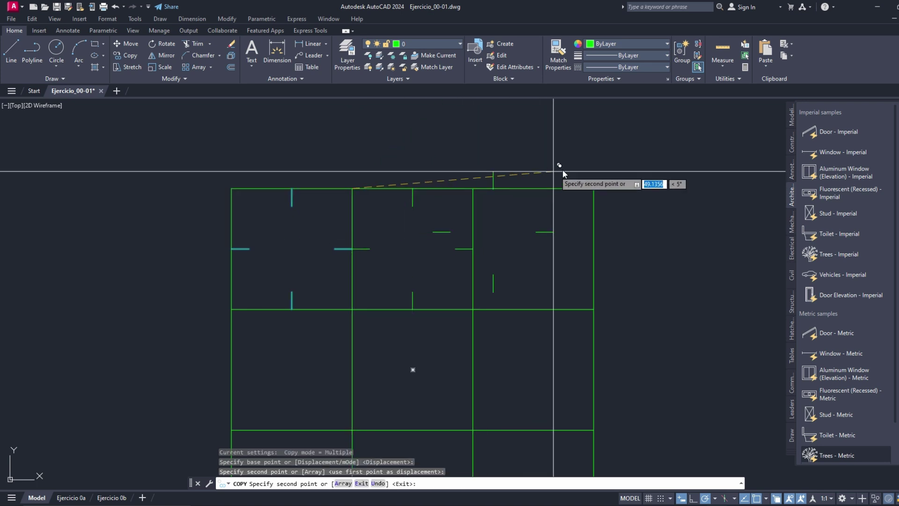
{"action": "left_click", "coordinate": [594, 189]}
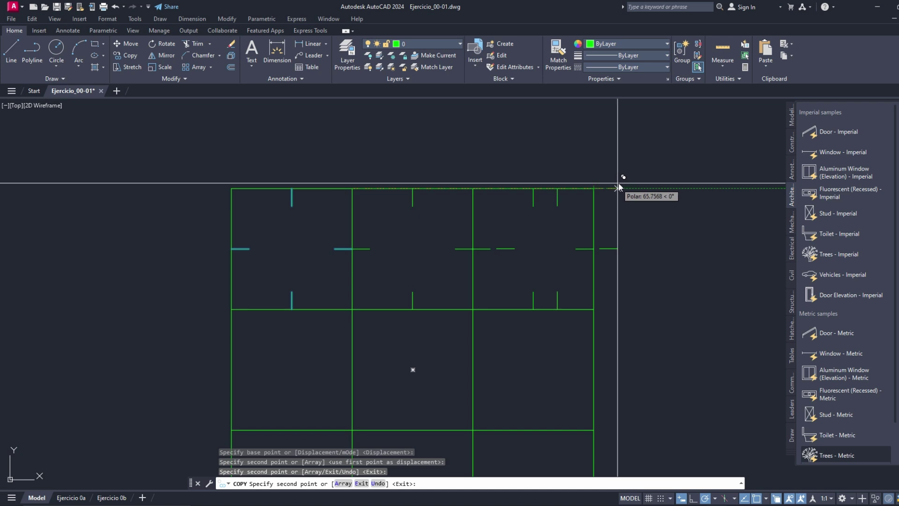
{"action": "key", "text": "Return"}
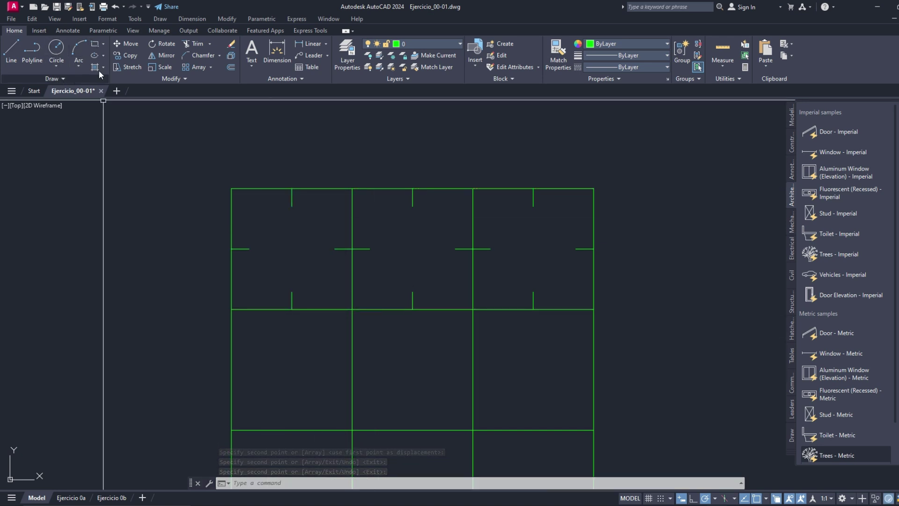
- Draw four line segments forming a diamond through the top-left cell's tick ends
{"action": "type", "text": "l"}
{"action": "key", "text": "Return"}
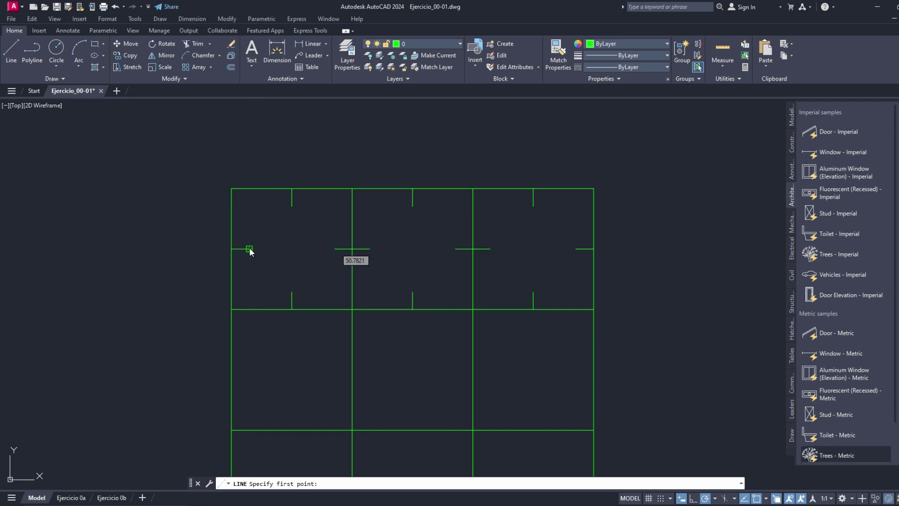
{"action": "left_click", "coordinate": [249, 248]}
{"action": "left_click", "coordinate": [291, 206]}
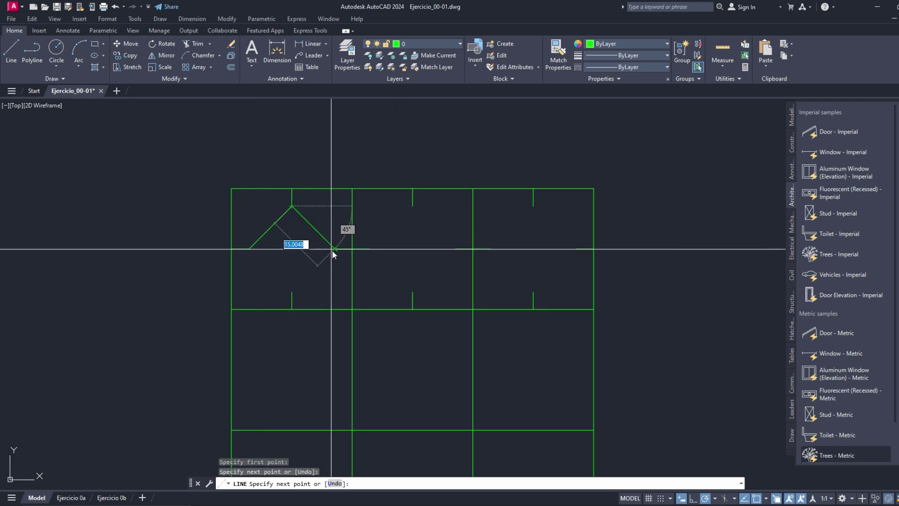
{"action": "left_click", "coordinate": [333, 249]}
{"action": "left_click", "coordinate": [292, 291]}
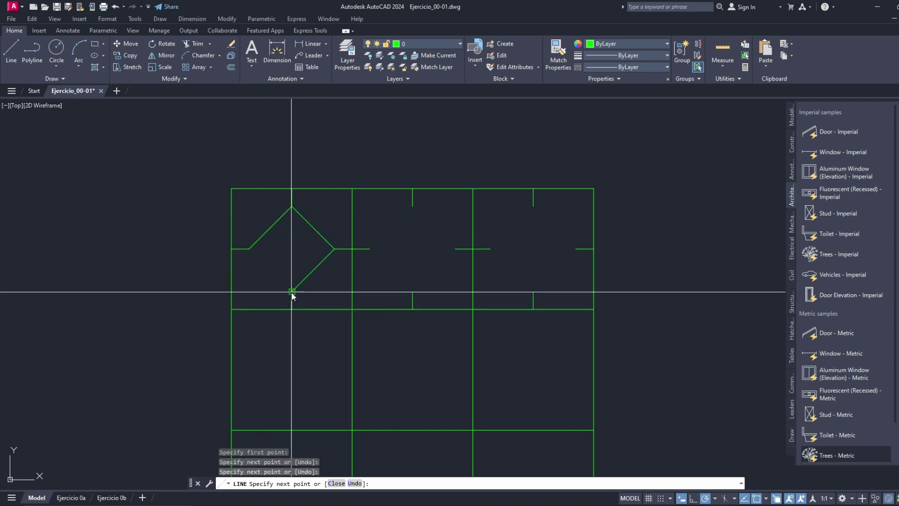
{"action": "left_click", "coordinate": [250, 250]}
{"action": "key", "text": "Return"}
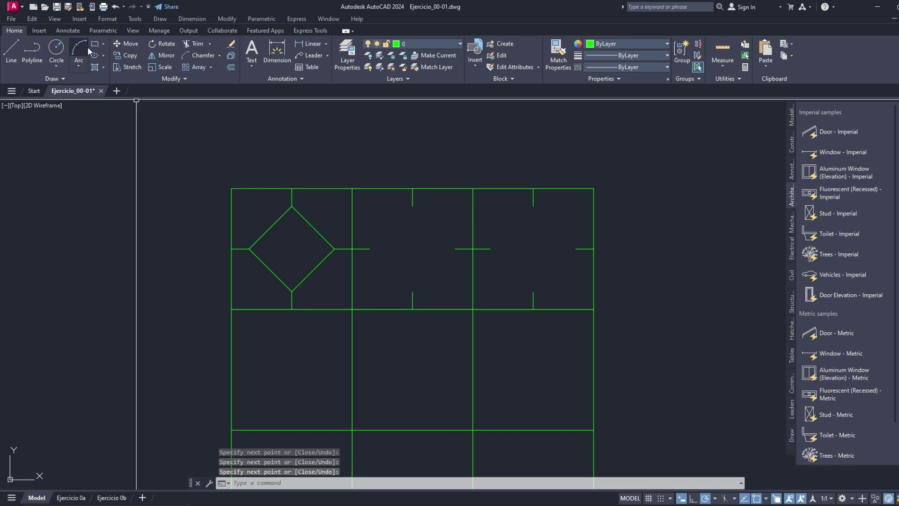
- Copy the first cell's diamond from its top vertex into the middle and right top-row cells
{"action": "left_click", "coordinate": [131, 54]}
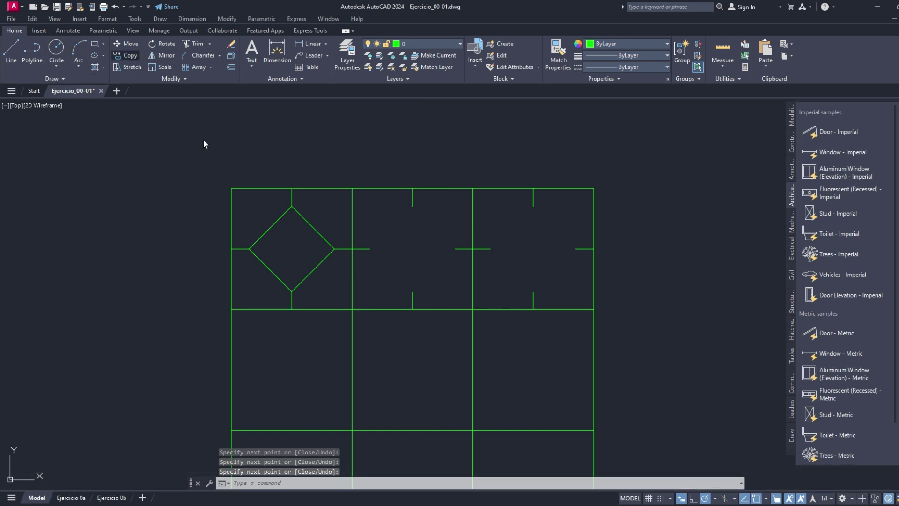
{"action": "left_click", "coordinate": [326, 217]}
{"action": "left_click", "coordinate": [262, 271]}
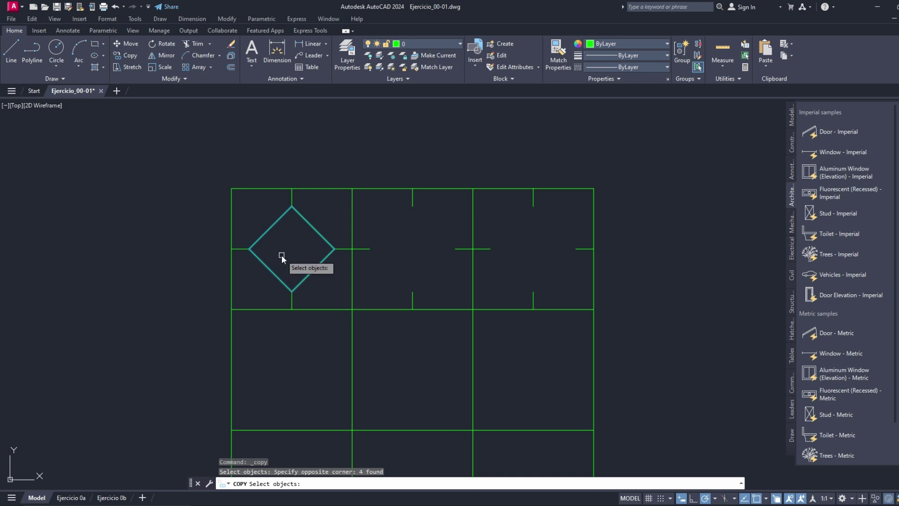
{"action": "key", "text": "Return"}
{"action": "left_click", "coordinate": [291, 206]}
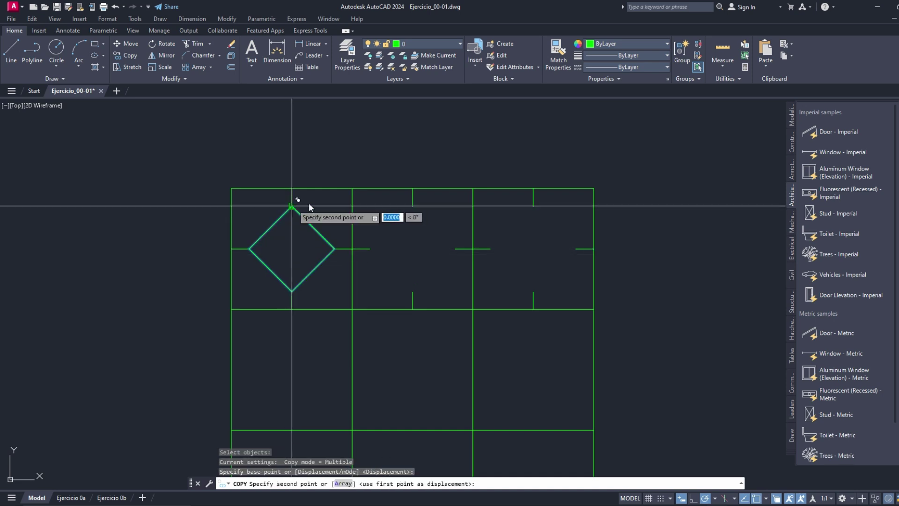
{"action": "left_click", "coordinate": [413, 206]}
{"action": "left_click", "coordinate": [533, 206]}
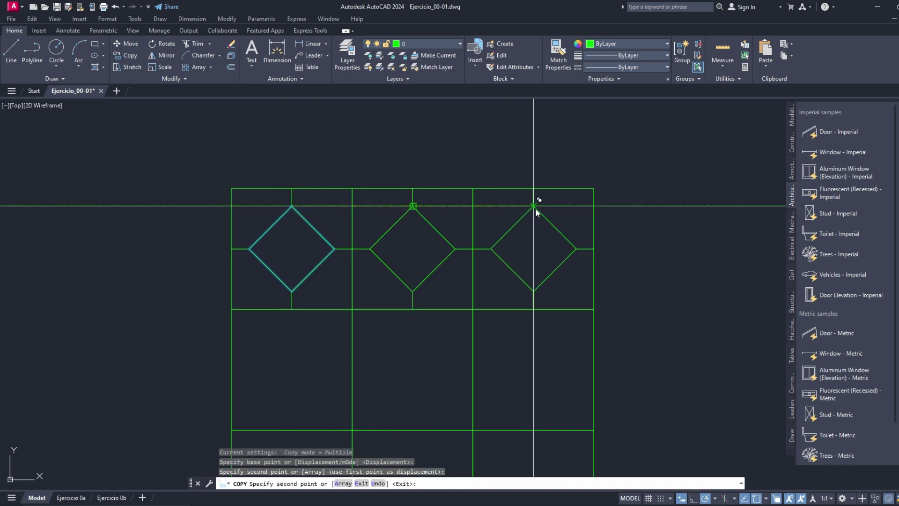
{"action": "key", "text": "Return"}
{"action": "scroll", "coordinate": [409, 217], "scroll_direction": "down", "scroll_amount": 3}
{"action": "middle_click_drag", "start_coordinate": [354, 207], "coordinate": [678, 192]}
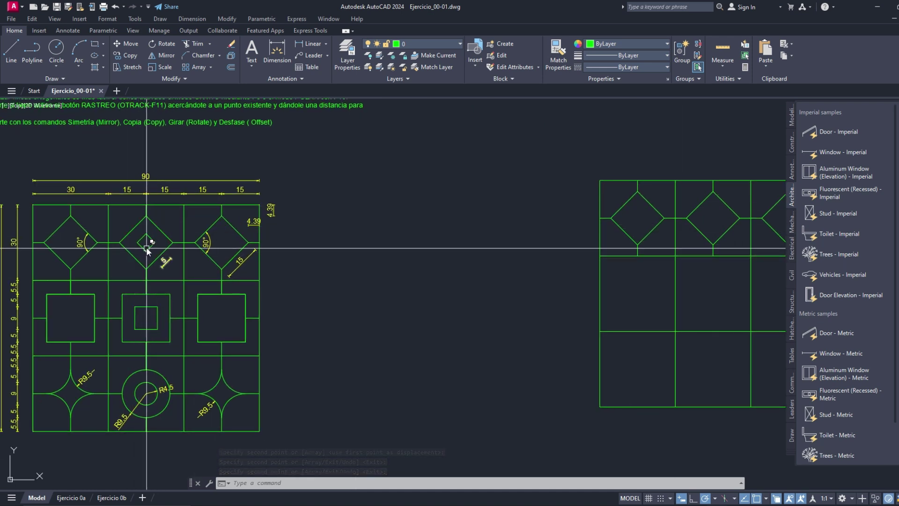
{"action": "scroll", "coordinate": [153, 239], "scroll_direction": "up", "scroll_amount": 2}
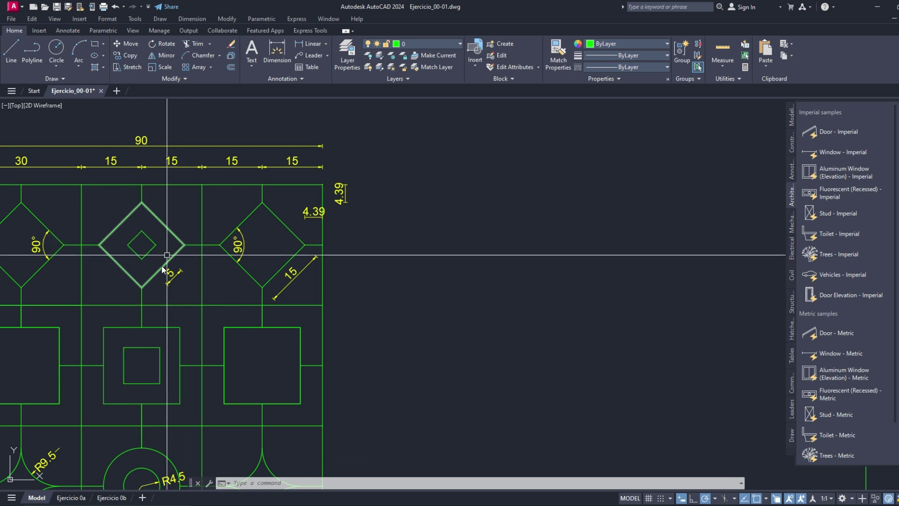
{"action": "middle_click_drag", "start_coordinate": [163, 260], "coordinate": [243, 260]}
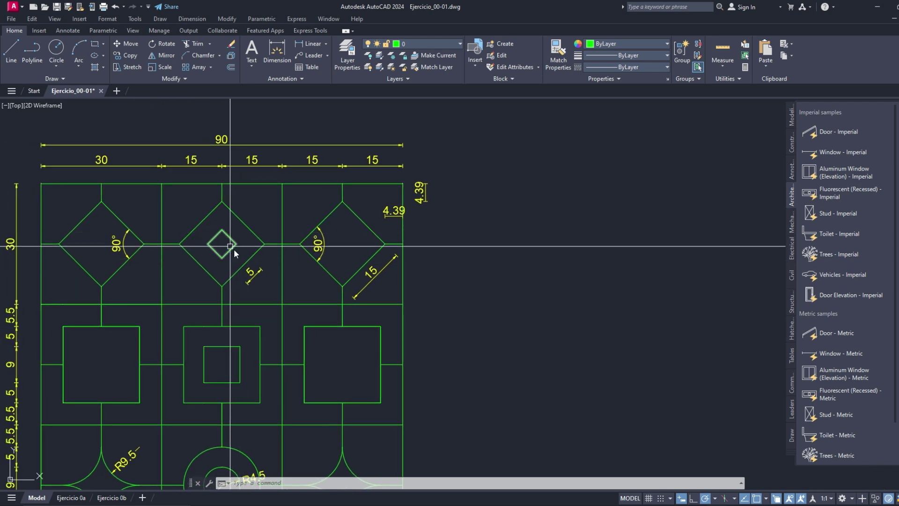
{"action": "scroll", "coordinate": [251, 276], "scroll_direction": "up", "scroll_amount": 2}
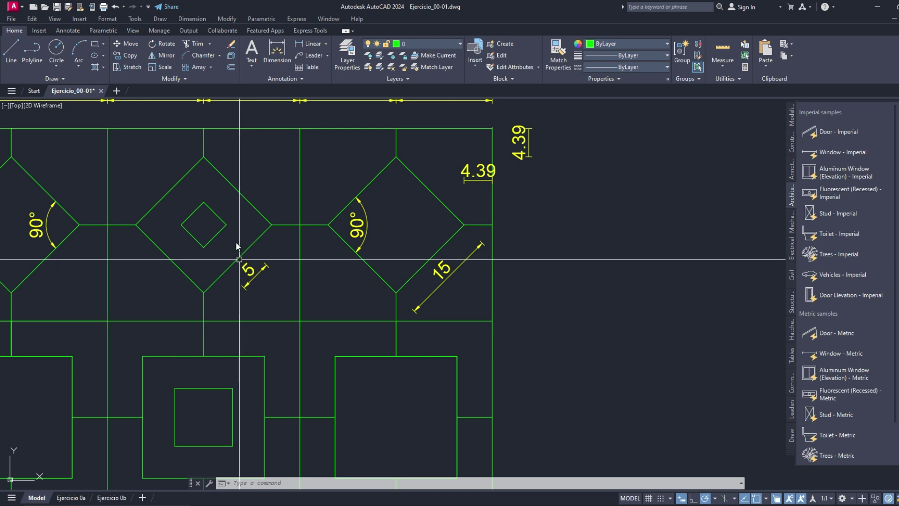
{"action": "scroll", "coordinate": [227, 217], "scroll_direction": "down", "scroll_amount": 2}
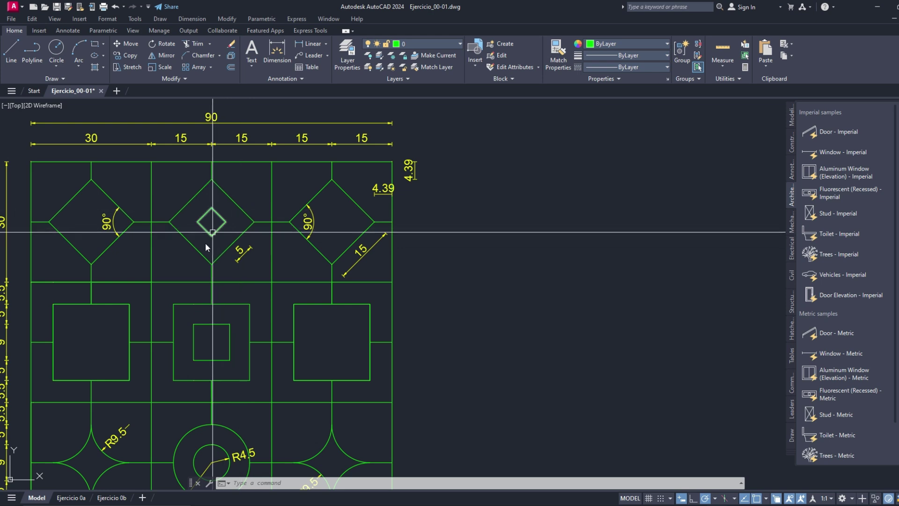
{"action": "scroll", "coordinate": [206, 243], "scroll_direction": "down", "scroll_amount": 2}
{"action": "middle_click_drag", "start_coordinate": [336, 226], "coordinate": [523, 259]}
- Offset the middle diamond's lower-left and upper-left edges 5 units inward
{"action": "scroll", "coordinate": [524, 259], "scroll_direction": "up", "scroll_amount": 4}
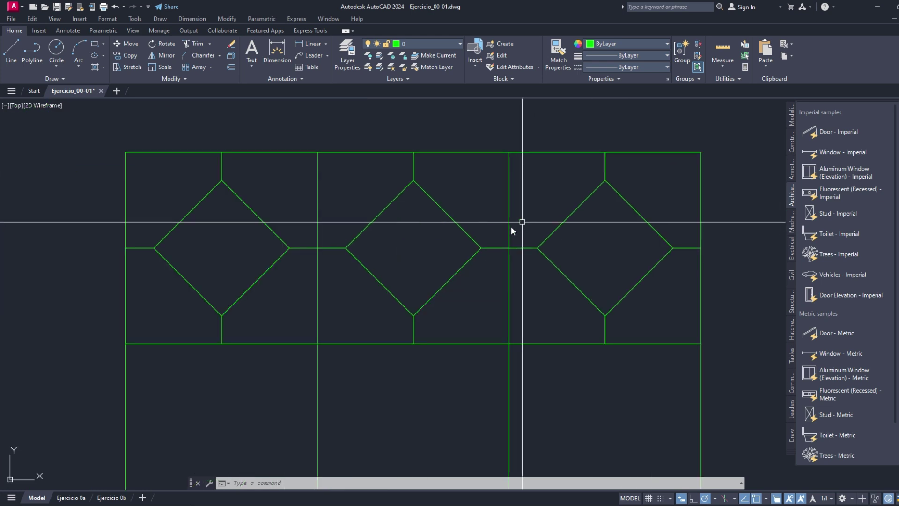
{"action": "scroll", "coordinate": [522, 225], "scroll_direction": "down", "scroll_amount": 1}
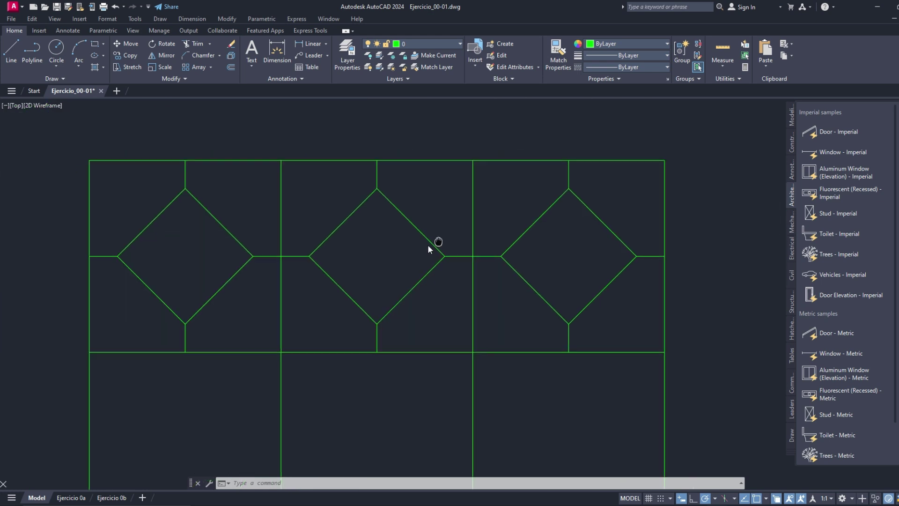
{"action": "left_click", "coordinate": [231, 67]}
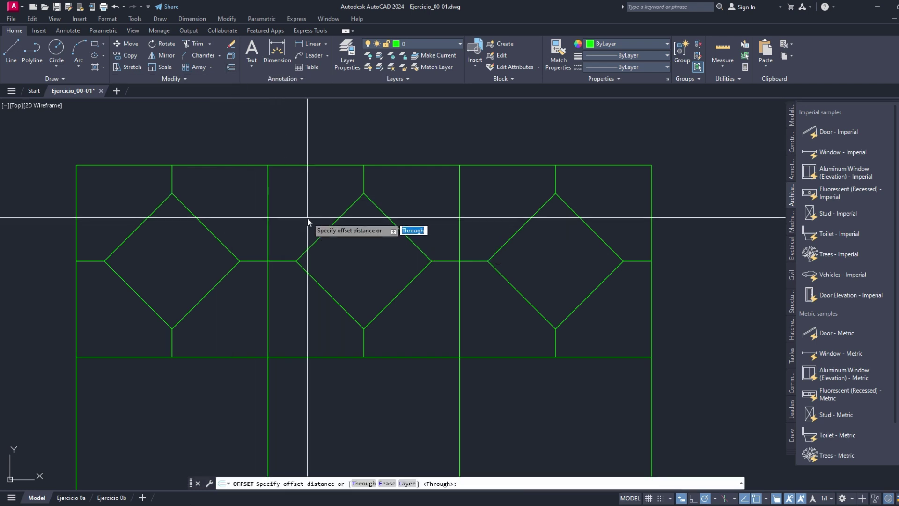
{"action": "type", "text": "5"}
{"action": "key", "text": "Return"}
{"action": "left_click", "coordinate": [338, 304]}
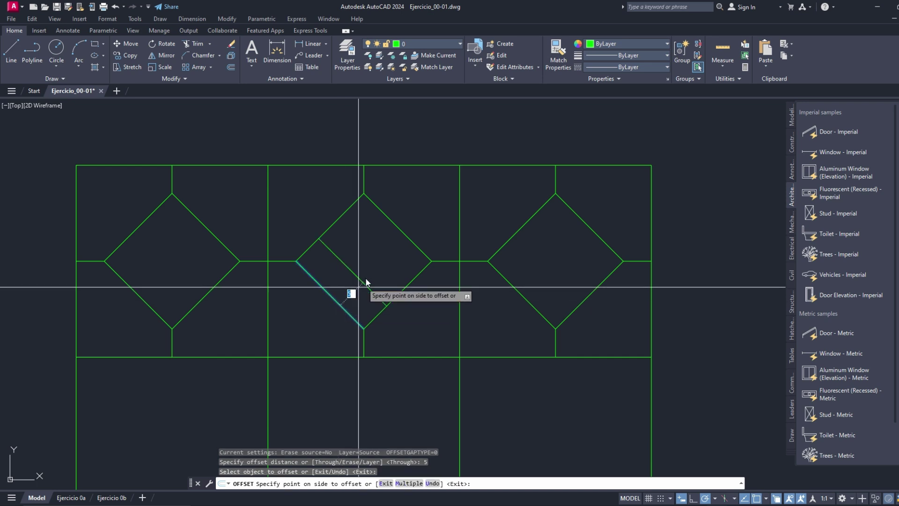
{"action": "left_click", "coordinate": [375, 268]}
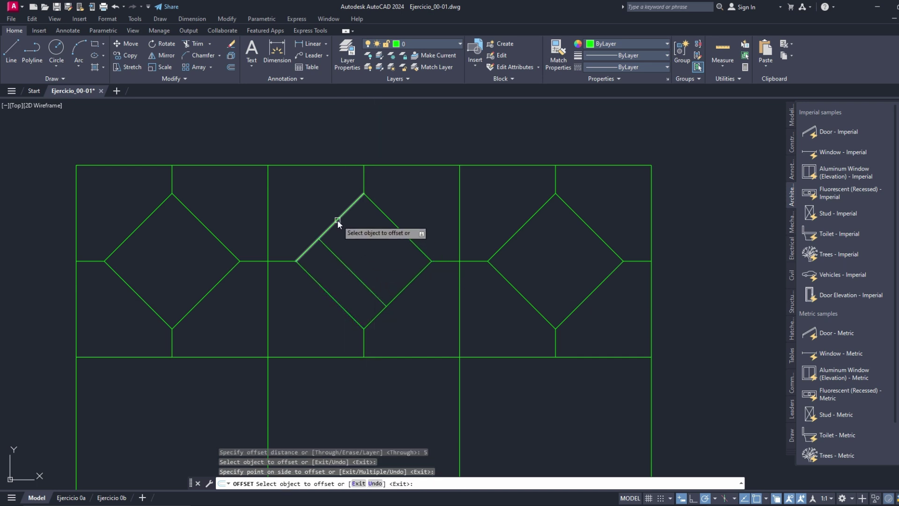
{"action": "left_click", "coordinate": [337, 221]}
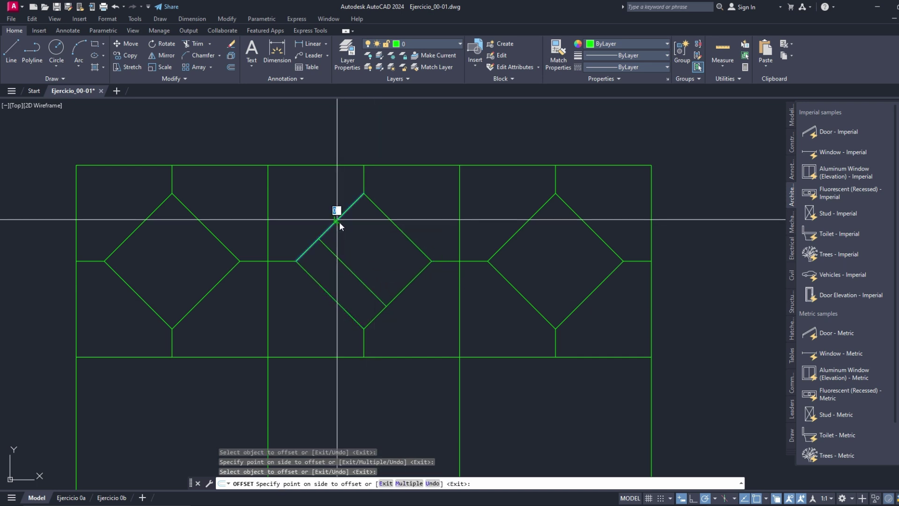
{"action": "left_click", "coordinate": [373, 260]}
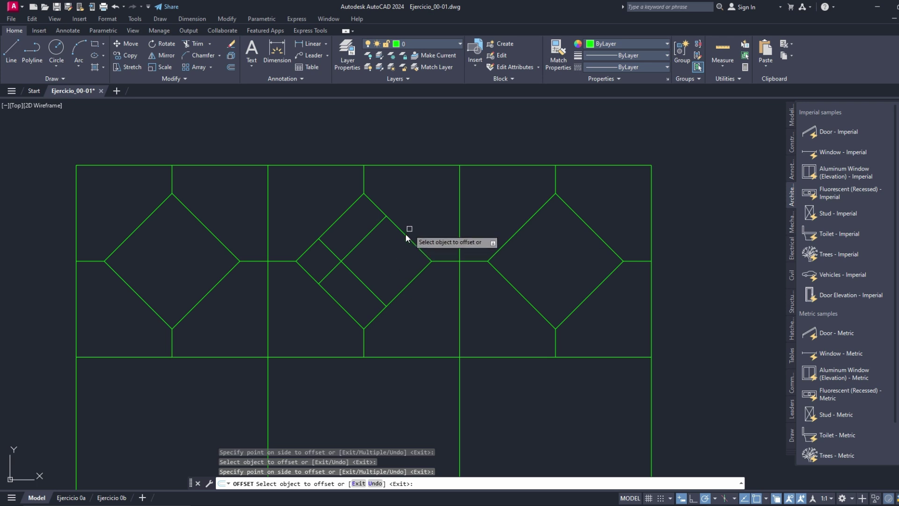
- Offset the middle diamond's upper-right and lower-right edges 5 units inward as well
{"action": "left_click", "coordinate": [406, 235]}
{"action": "left_click", "coordinate": [384, 268]}
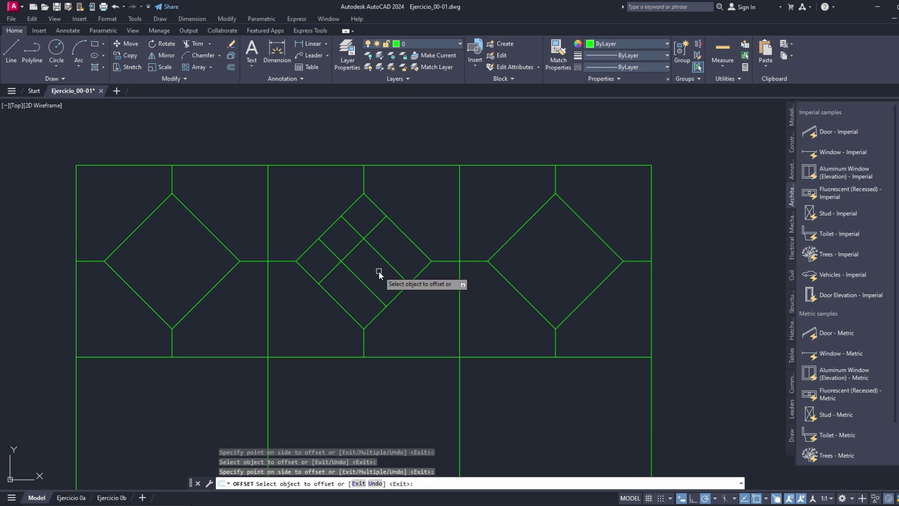
{"action": "left_click", "coordinate": [397, 295]}
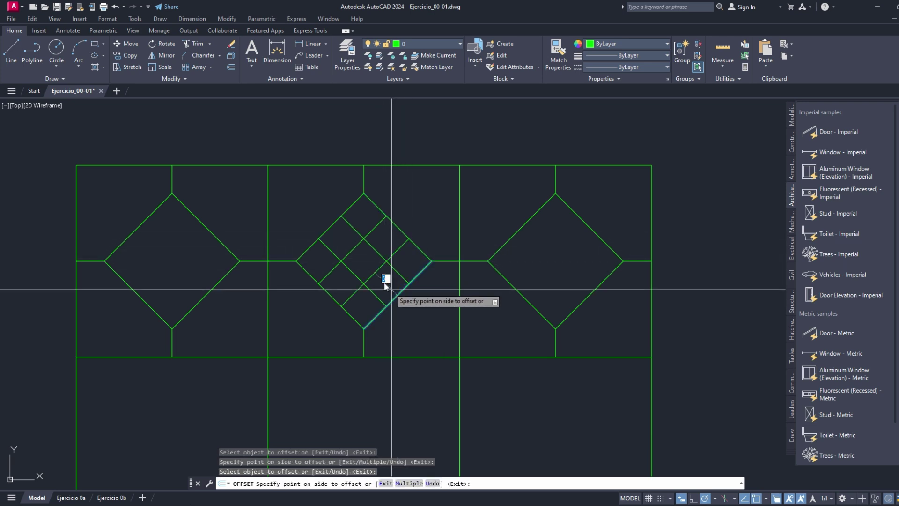
{"action": "left_click", "coordinate": [366, 262]}
{"action": "key", "text": "Return"}
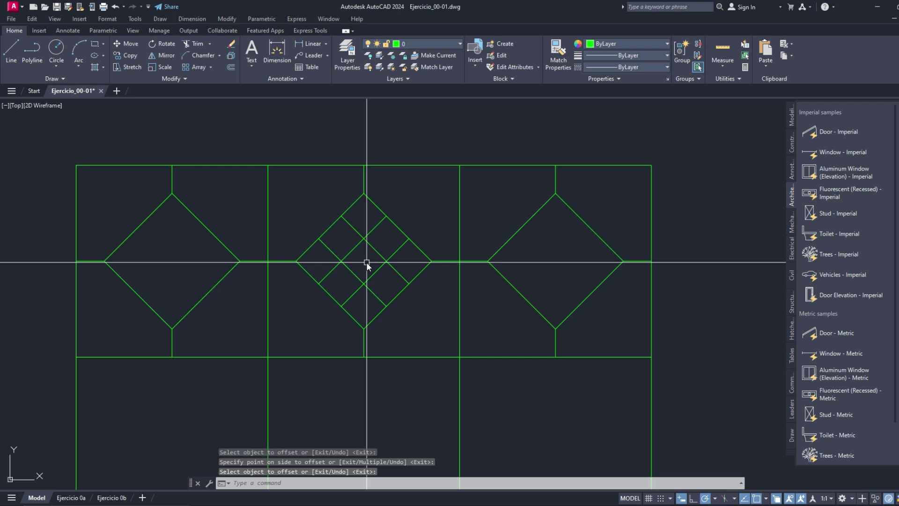
- Fence-trim the top row's crisscross lines, leaving a small inner diamond inside the middle diamond
{"action": "left_click", "coordinate": [197, 45]}
{"action": "left_click", "coordinate": [368, 223]}
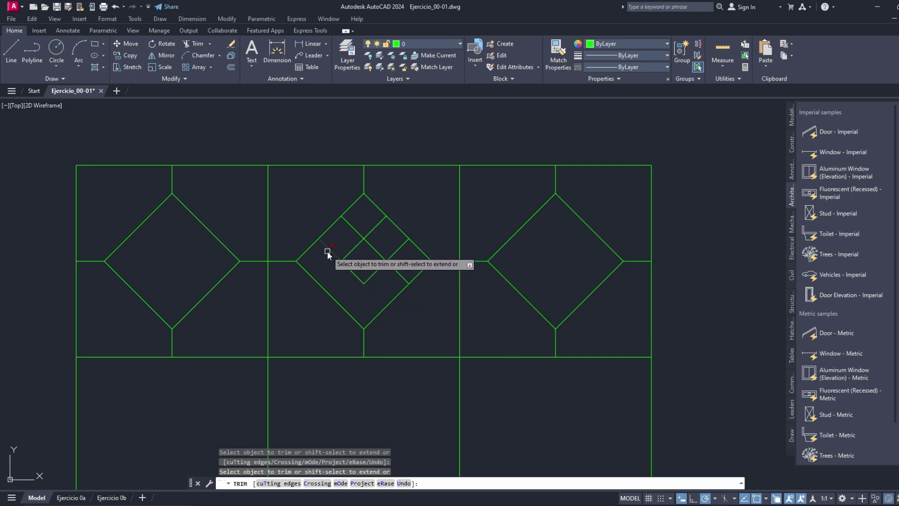
{"action": "left_click", "coordinate": [375, 218]}
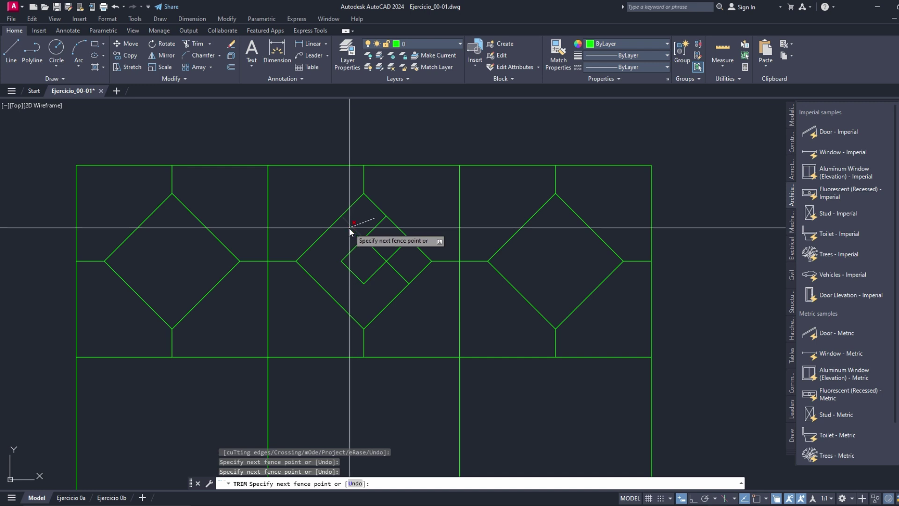
{"action": "key", "text": "Return"}
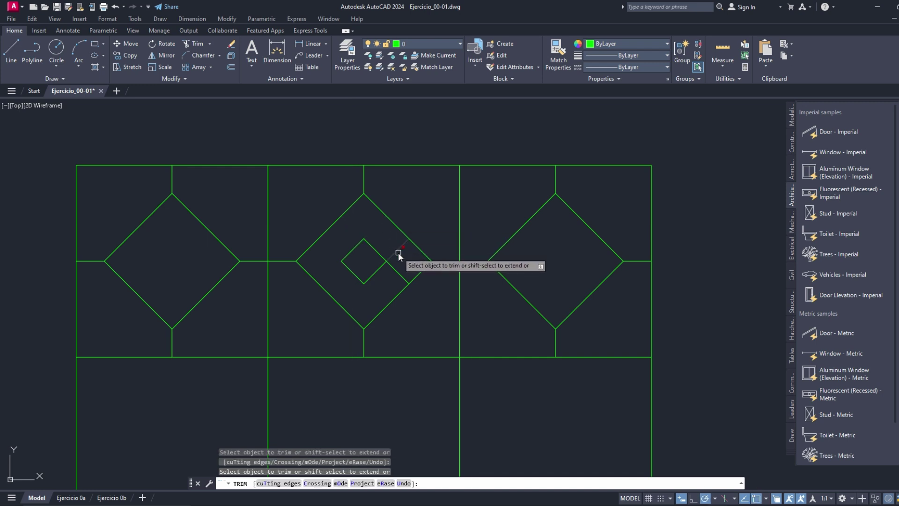
{"action": "left_click", "coordinate": [396, 252]}
{"action": "left_click", "coordinate": [396, 287]}
{"action": "key", "text": "Return"}
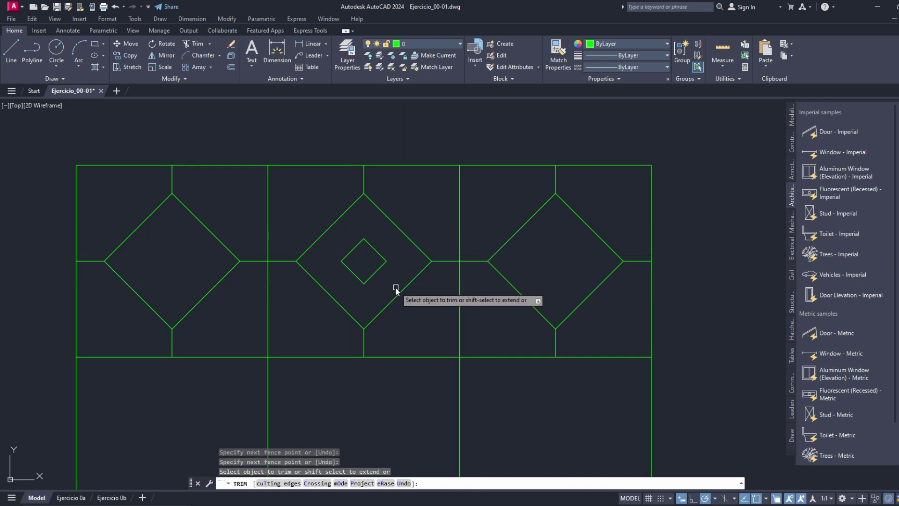
{"action": "key", "text": "Return"}
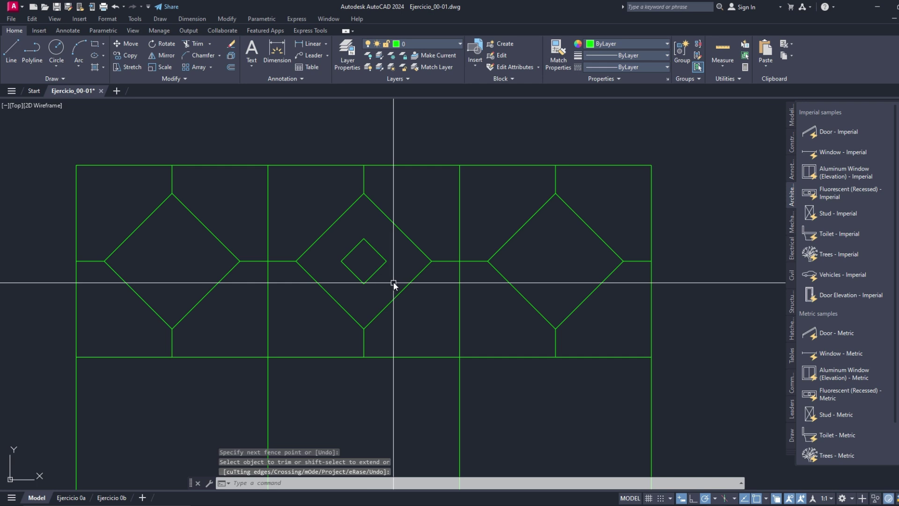
{"action": "scroll", "coordinate": [392, 282], "scroll_direction": "down", "scroll_amount": 4}
{"action": "scroll", "coordinate": [388, 282], "scroll_direction": "down", "scroll_amount": 4}
{"action": "scroll", "coordinate": [387, 282], "scroll_direction": "down", "scroll_amount": 3}
{"action": "scroll", "coordinate": [303, 294], "scroll_direction": "up", "scroll_amount": 3}
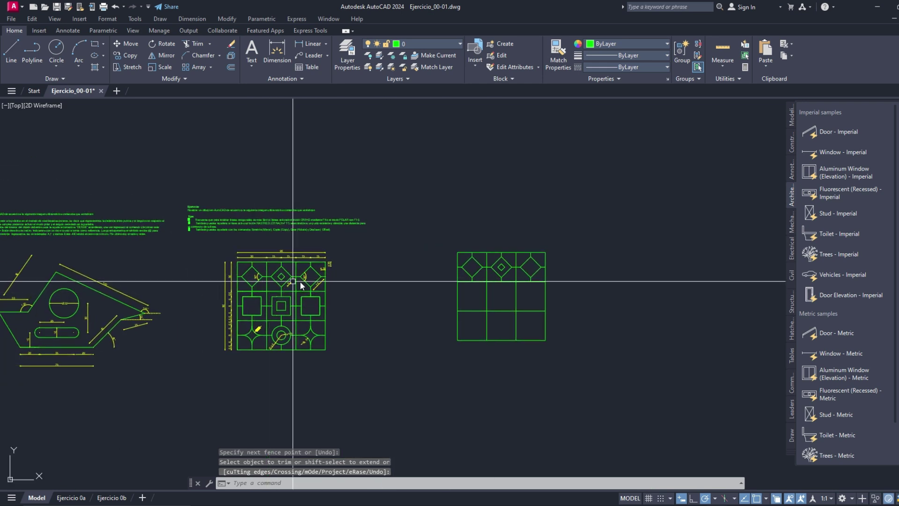
- Select the twelve short connecting stubs around the top row's three diamonds for copying
{"action": "scroll", "coordinate": [273, 187], "scroll_direction": "up", "scroll_amount": 4}
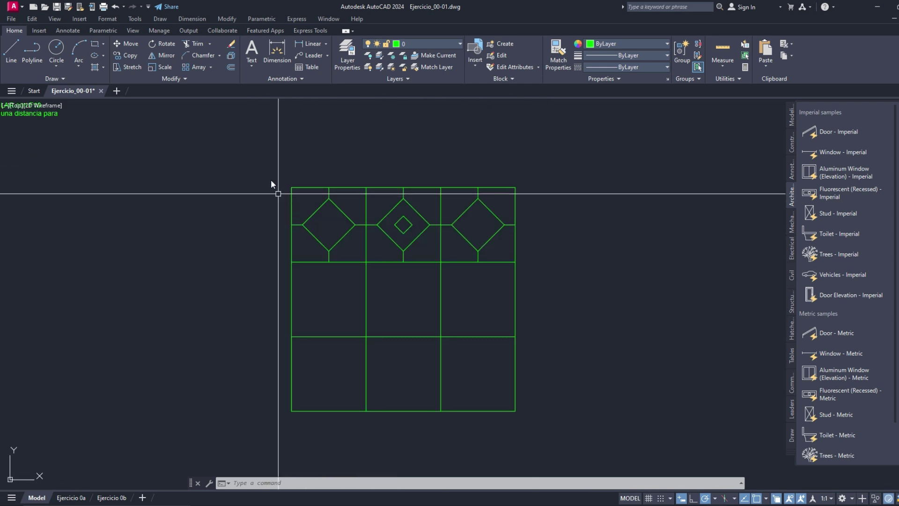
{"action": "left_click", "coordinate": [124, 57]}
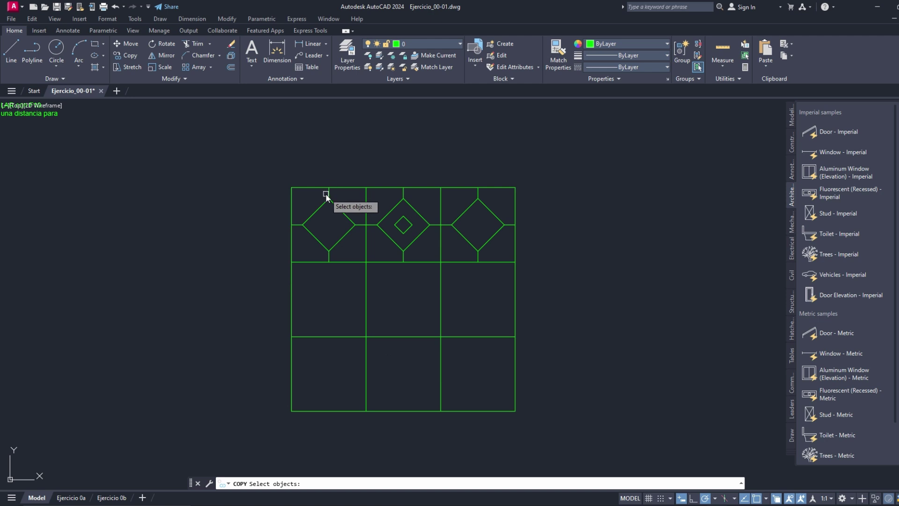
{"action": "left_click", "coordinate": [329, 193]}
{"action": "left_click", "coordinate": [296, 225]}
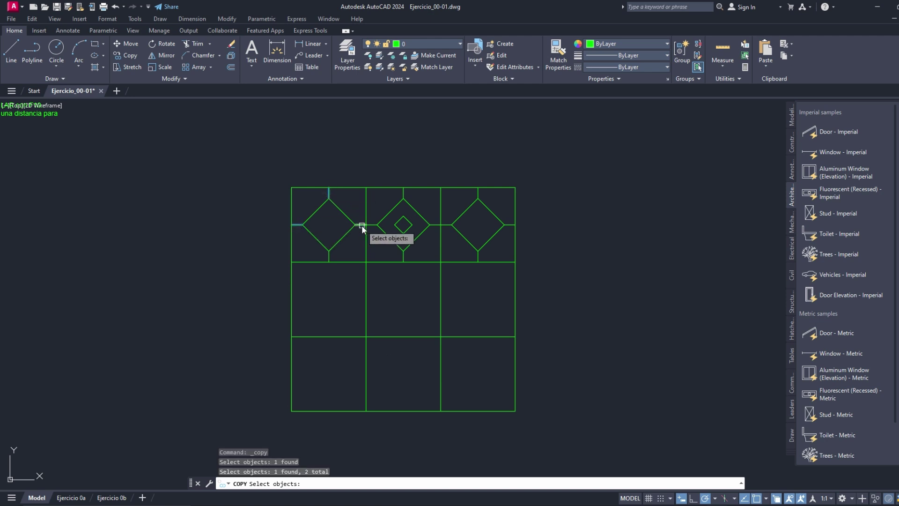
{"action": "left_click", "coordinate": [361, 225]}
{"action": "left_click", "coordinate": [369, 224]}
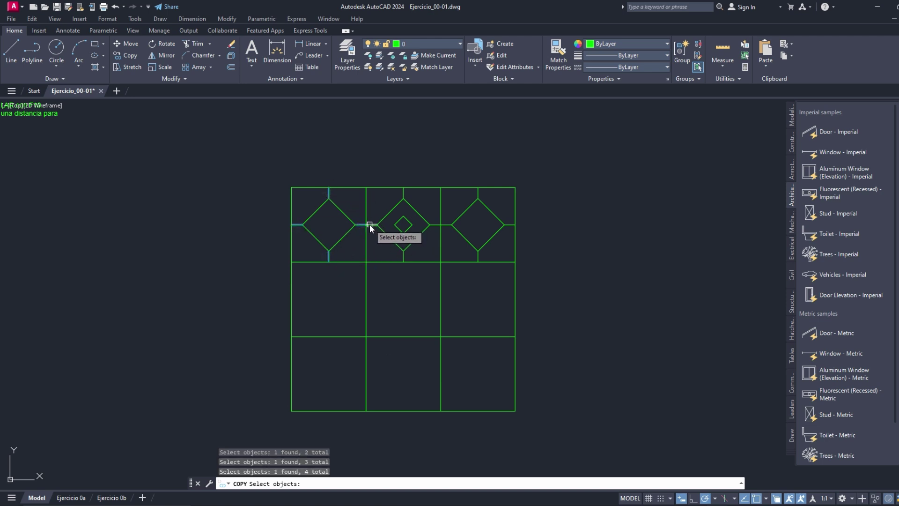
{"action": "left_click", "coordinate": [403, 192]}
{"action": "left_click", "coordinate": [403, 257]}
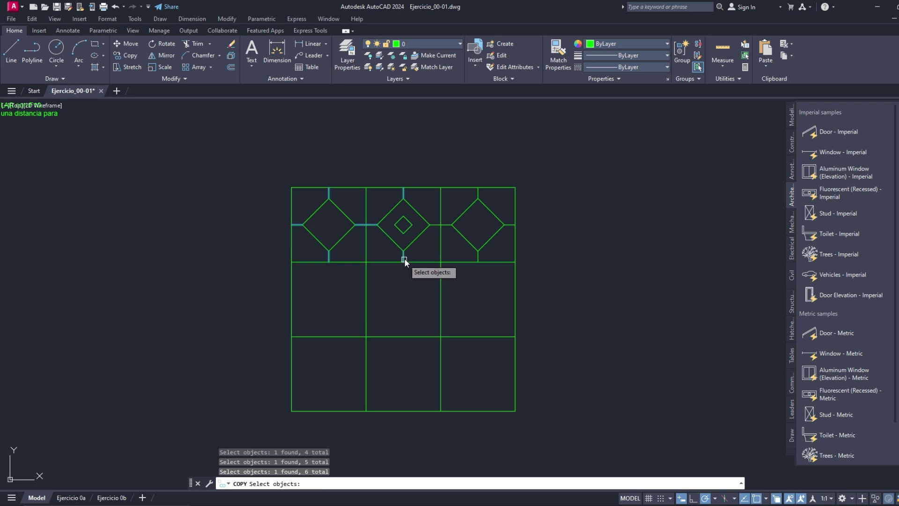
{"action": "left_click", "coordinate": [431, 221]}
{"action": "left_click", "coordinate": [443, 224]}
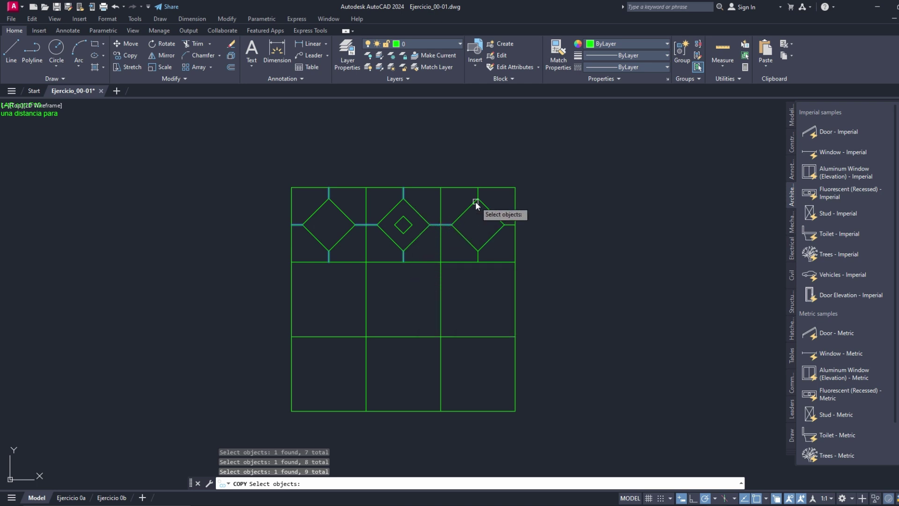
{"action": "left_click", "coordinate": [478, 194]}
{"action": "left_click", "coordinate": [510, 226]}
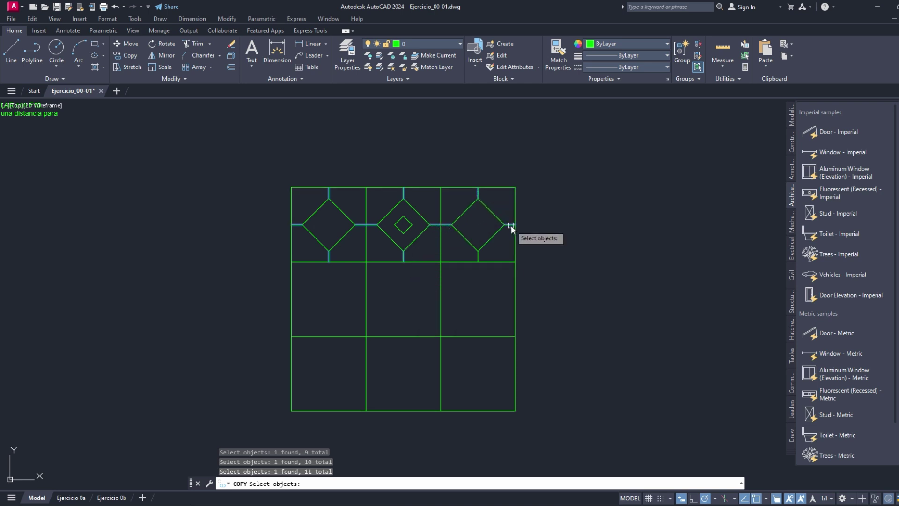
{"action": "left_click", "coordinate": [478, 253]}
{"action": "key", "text": "Return"}
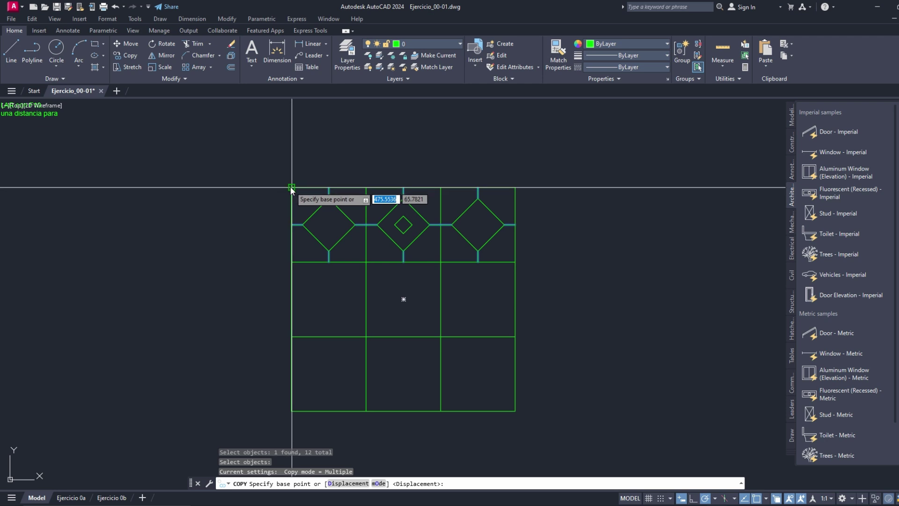
- Place copies of the stubs one and two rows lower, based on the tile's top-left corner
{"action": "left_click", "coordinate": [291, 188]}
{"action": "left_click", "coordinate": [291, 263]}
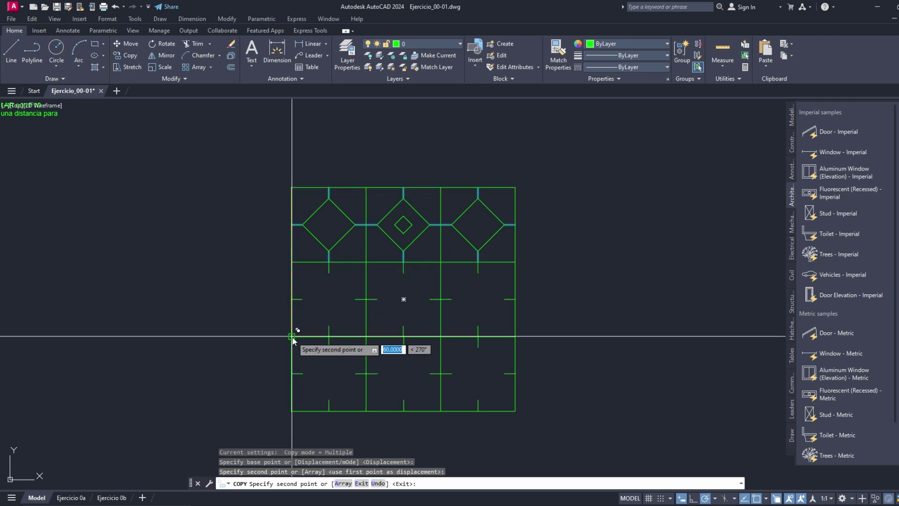
{"action": "left_click", "coordinate": [291, 336]}
{"action": "key", "text": "Return"}
{"action": "middle_click_drag", "start_coordinate": [416, 280], "coordinate": [694, 270]}
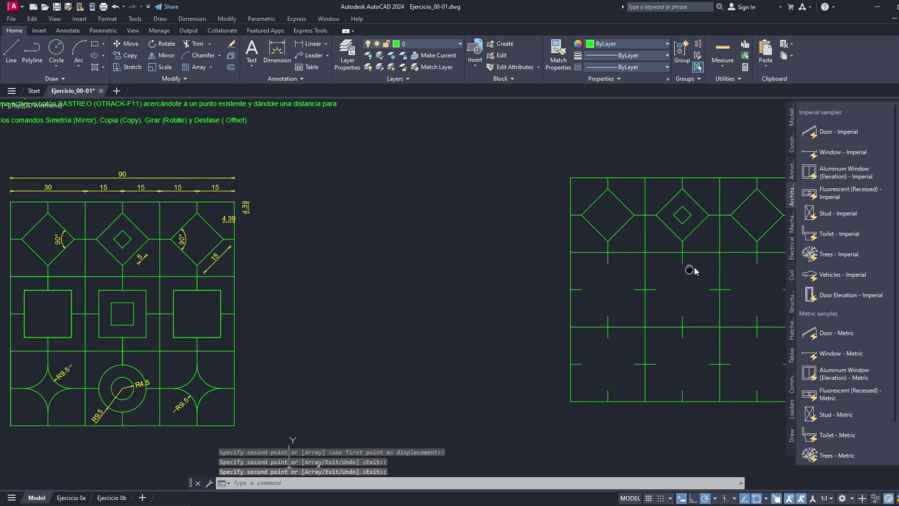
- Pan to the reference tile to check its 19-unit side squares, then back to the working tile
{"action": "middle_click_drag", "start_coordinate": [236, 294], "coordinate": [401, 263]}
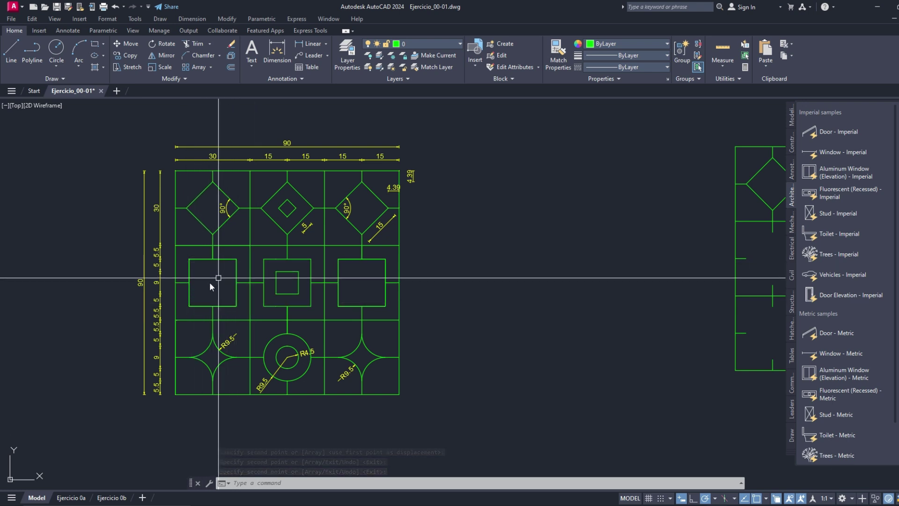
{"action": "scroll", "coordinate": [202, 281], "scroll_direction": "up", "scroll_amount": 2}
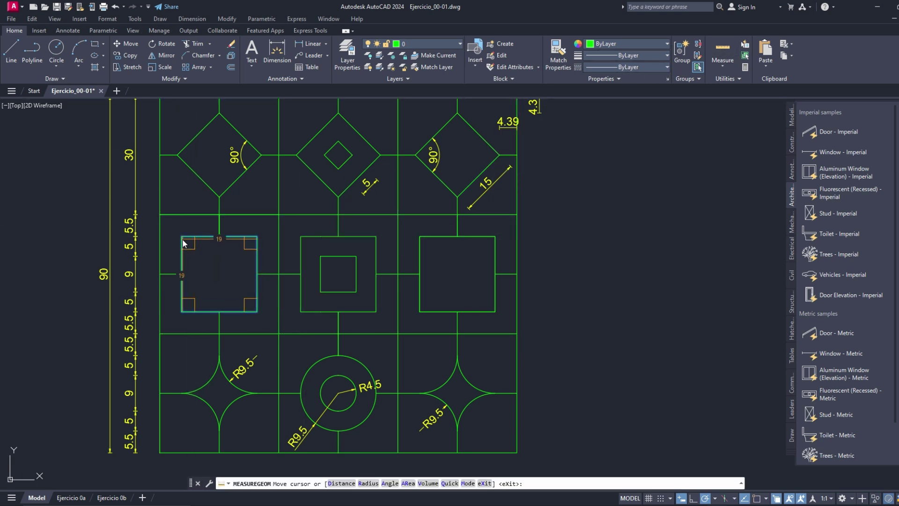
{"action": "mouse_move", "coordinate": [189, 248]}
{"action": "middle_mouse_down"}
{"action": "mouse_move", "coordinate": [122, 285]}
{"action": "mouse_move", "coordinate": [114, 309]}
{"action": "mouse_move", "coordinate": [408, 364]}
{"action": "middle_mouse_up"}
{"action": "left_click", "coordinate": [95, 44]}
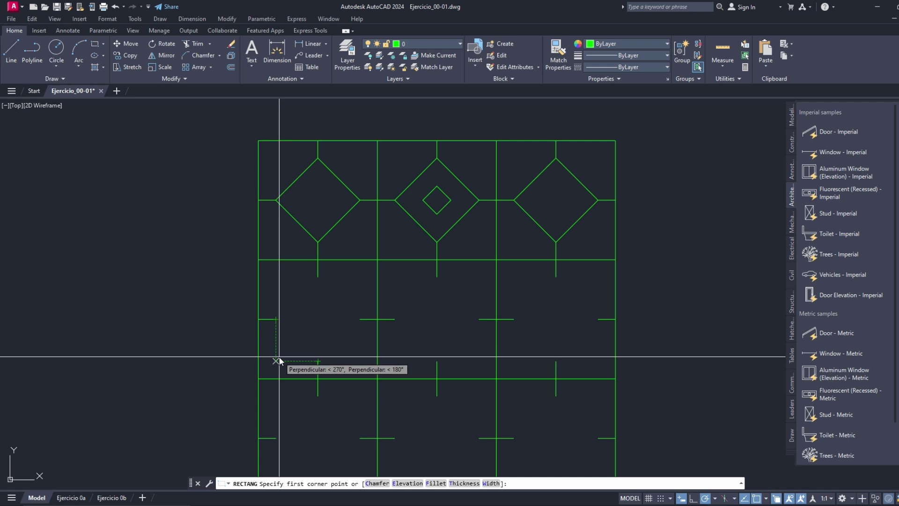
- Draw a square in the middle-left cell of the working tile
{"action": "left_click", "coordinate": [279, 361]}
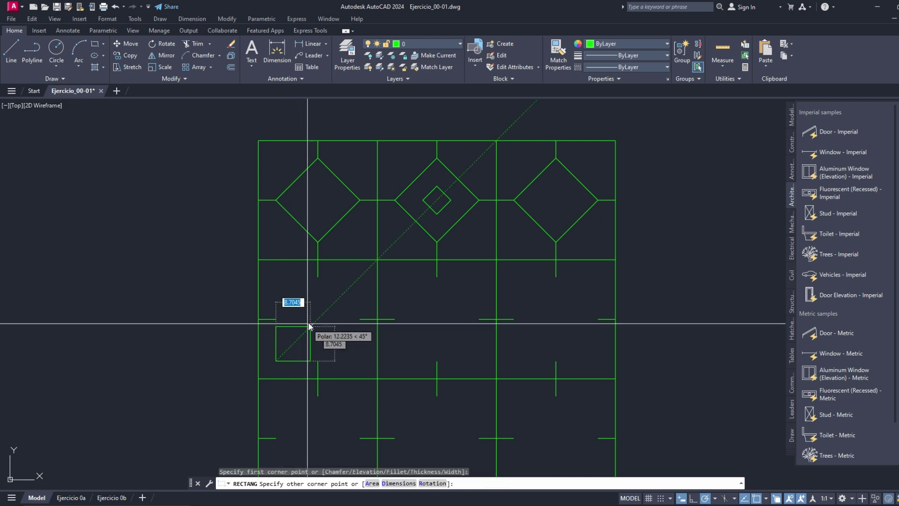
{"action": "left_click", "coordinate": [359, 277]}
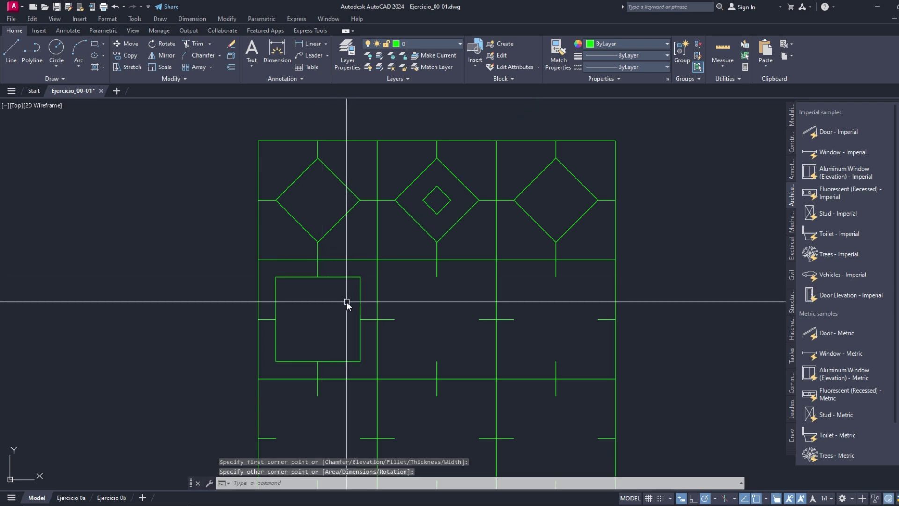
{"action": "middle_click_drag", "start_coordinate": [377, 286], "coordinate": [317, 284]}
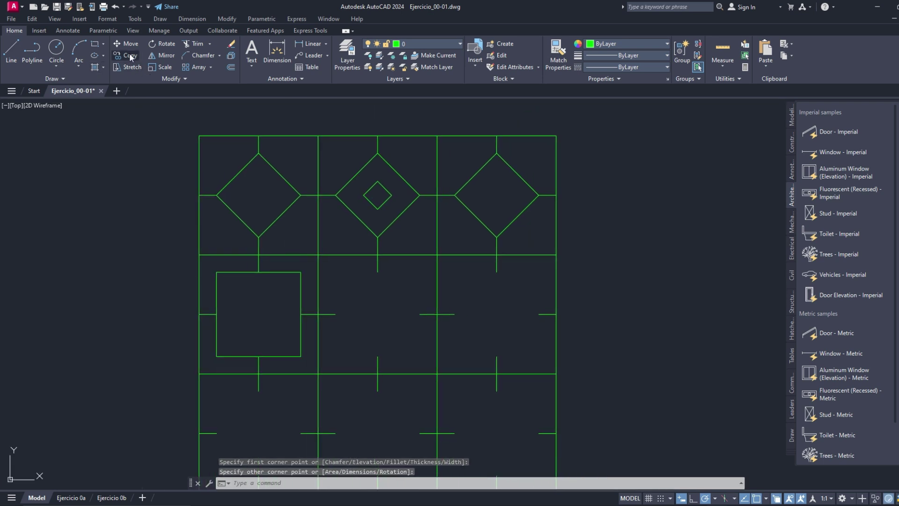
- Copy the square from its top midpoint into the centre cell
{"action": "left_click", "coordinate": [131, 57]}
{"action": "key", "text": "Return"}
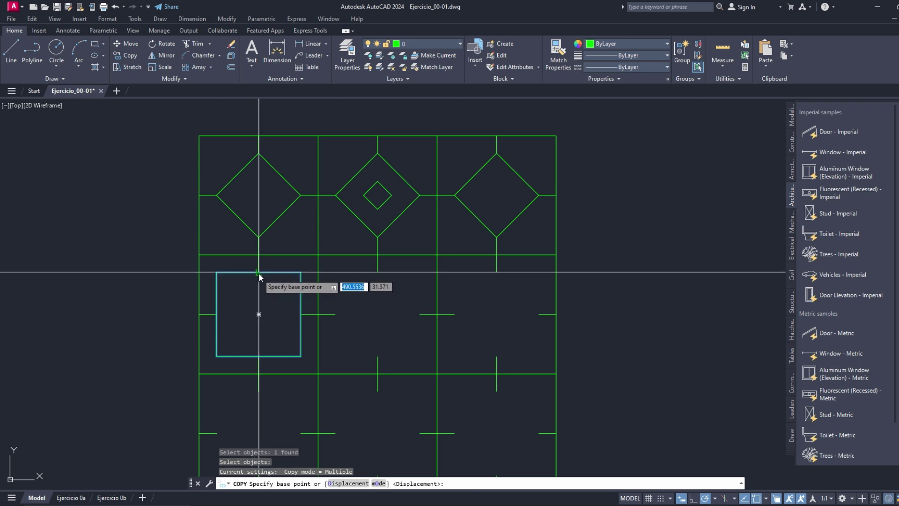
{"action": "left_click", "coordinate": [259, 273]}
{"action": "left_click", "coordinate": [378, 272]}
{"action": "key", "text": "Return"}
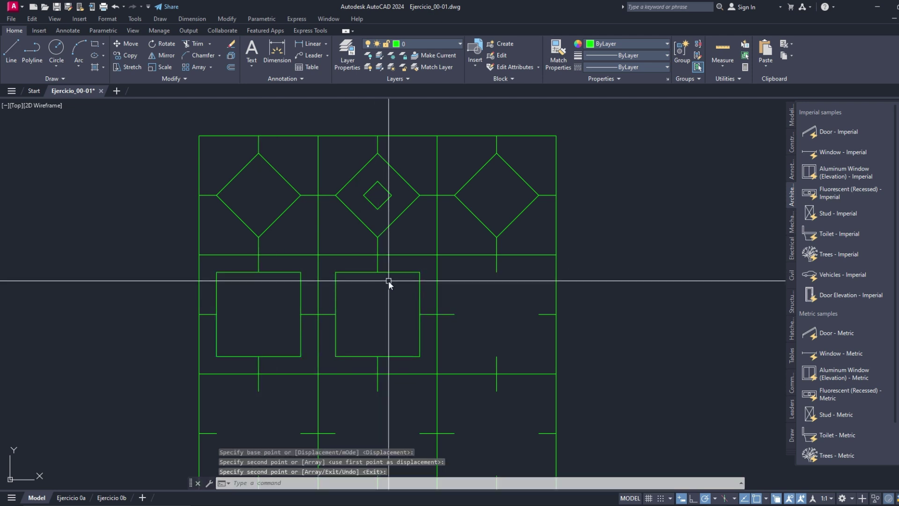
{"action": "left_click", "coordinate": [96, 47]}
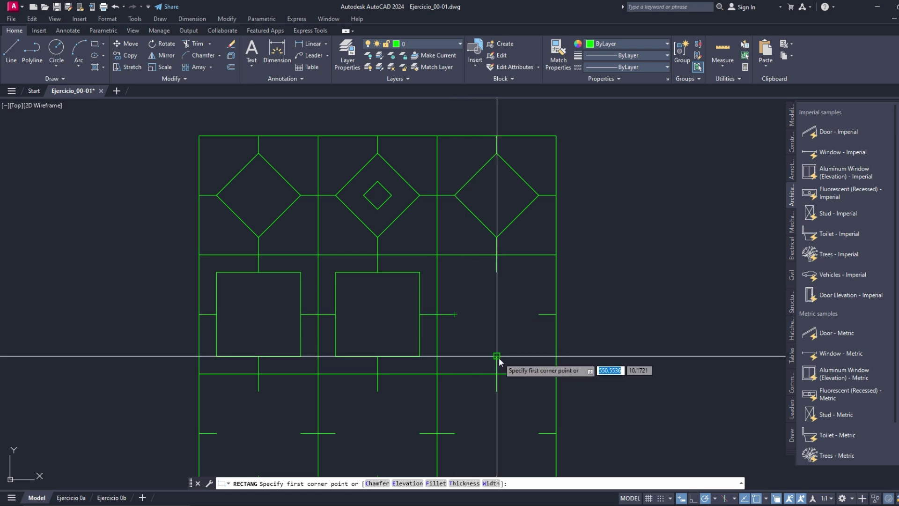
- Draw the middle-right square, then offset the centre square 5 units inward
{"action": "left_click", "coordinate": [455, 356]}
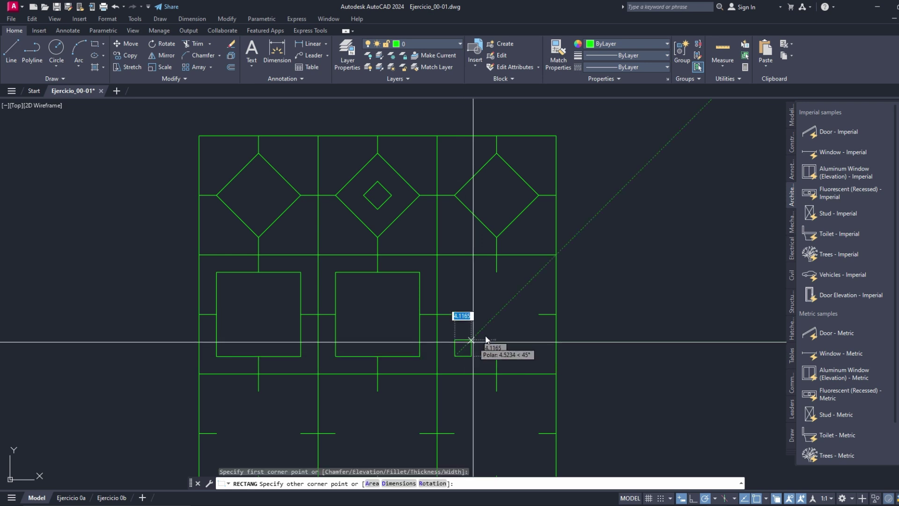
{"action": "left_click", "coordinate": [535, 272]}
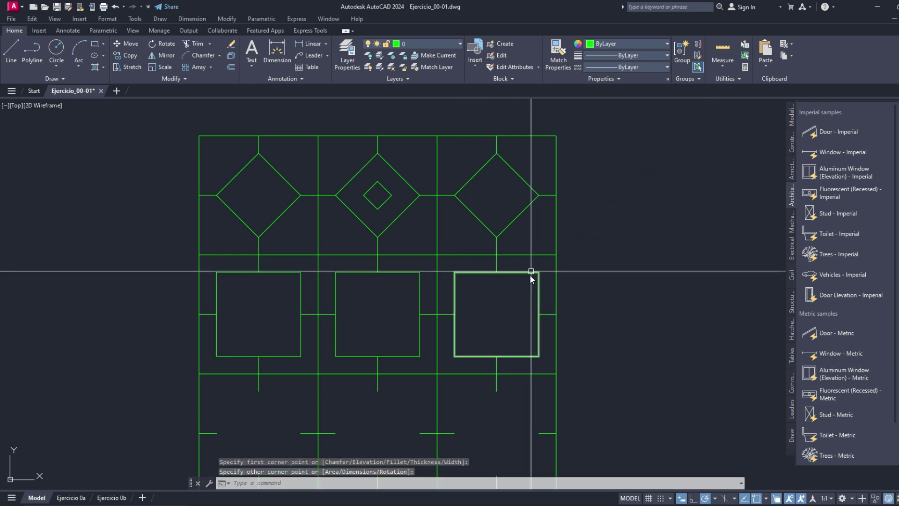
{"action": "left_click", "coordinate": [231, 67]}
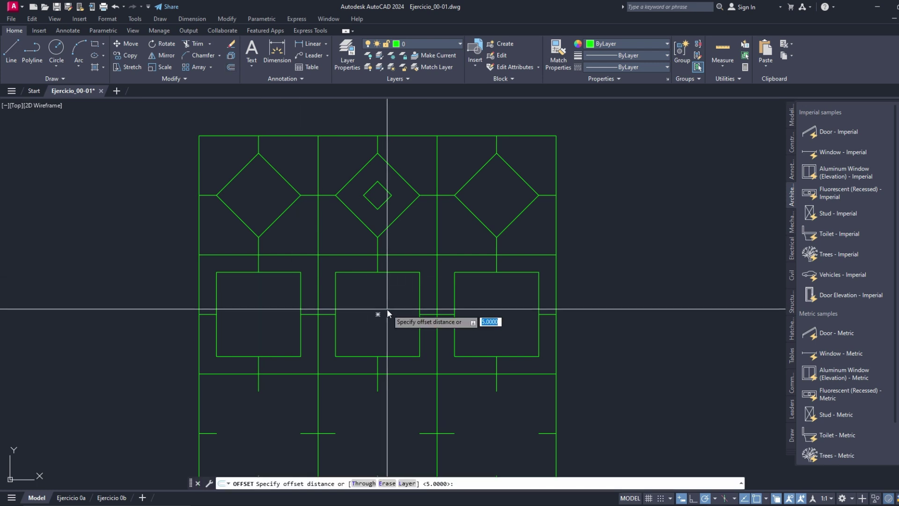
{"action": "key", "text": "Return"}
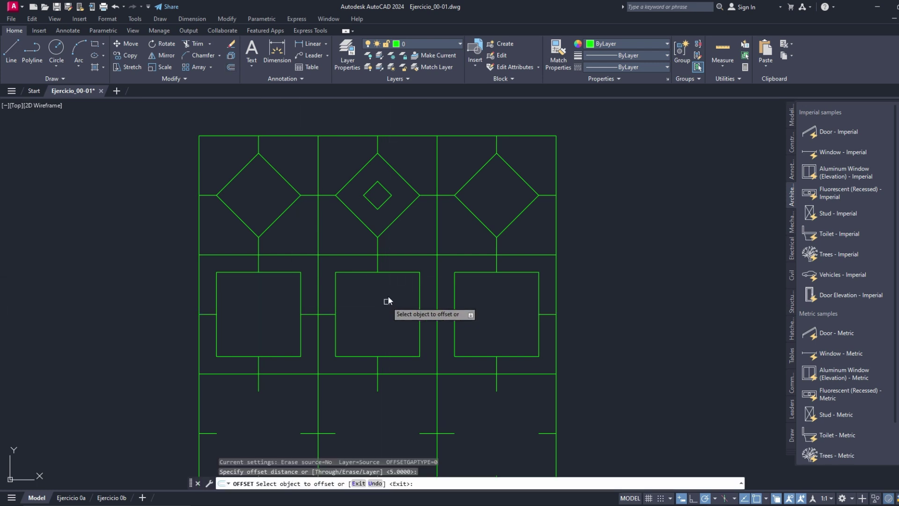
{"action": "left_click", "coordinate": [398, 273]}
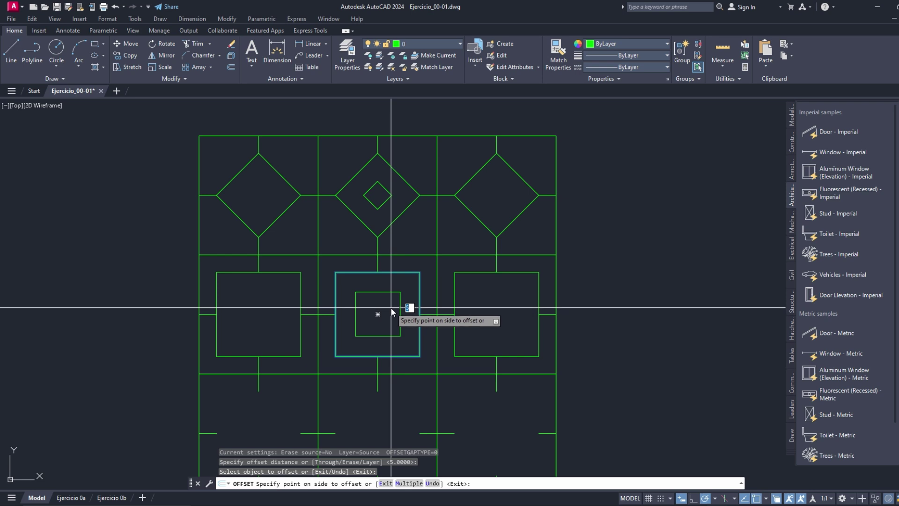
{"action": "left_click", "coordinate": [390, 308]}
{"action": "key", "text": "Return"}
{"action": "scroll", "coordinate": [390, 307], "scroll_direction": "down", "scroll_amount": 3}
{"action": "mouse_move", "coordinate": [390, 307]}
{"action": "middle_mouse_down"}
{"action": "mouse_move", "coordinate": [628, 310]}
{"action": "mouse_move", "coordinate": [675, 263]}
{"action": "middle_mouse_up"}
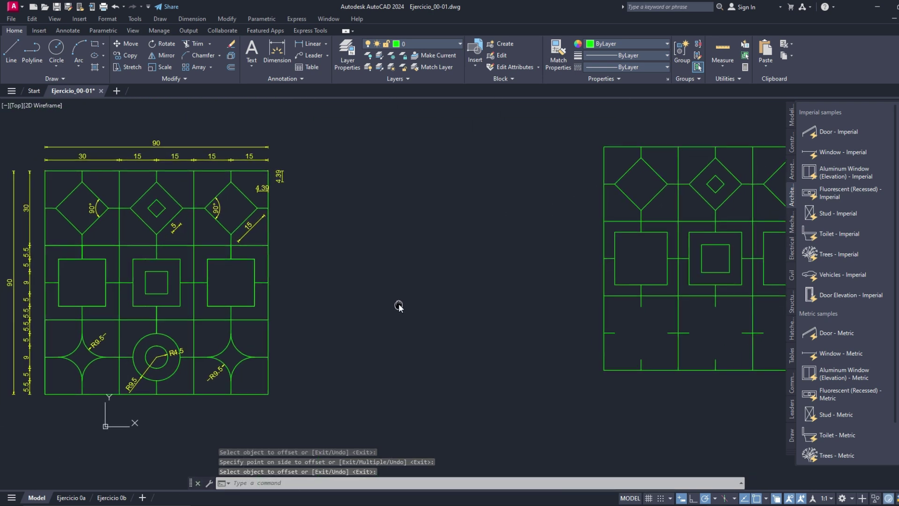
{"action": "middle_click_drag", "start_coordinate": [92, 352], "coordinate": [24, 347]}
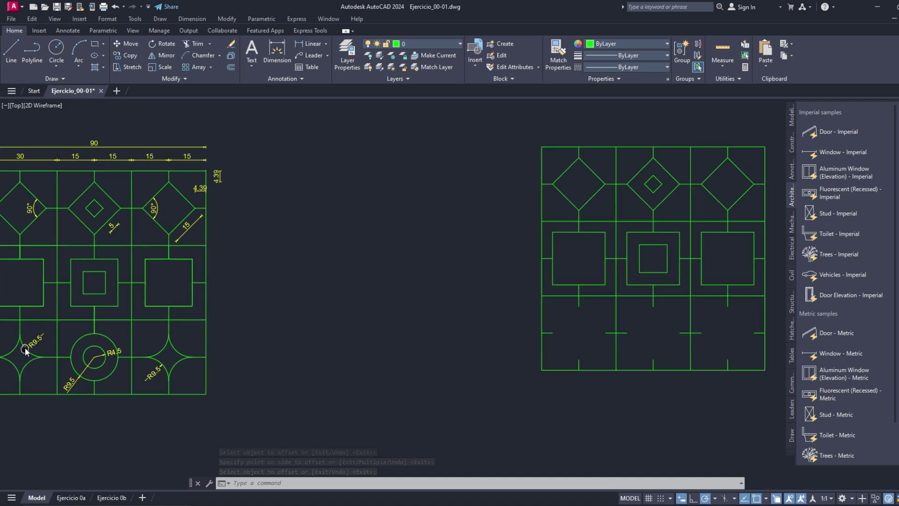
{"action": "middle_click_drag", "start_coordinate": [468, 262], "coordinate": [226, 263]}
{"action": "scroll", "coordinate": [372, 282], "scroll_direction": "up", "scroll_amount": 3}
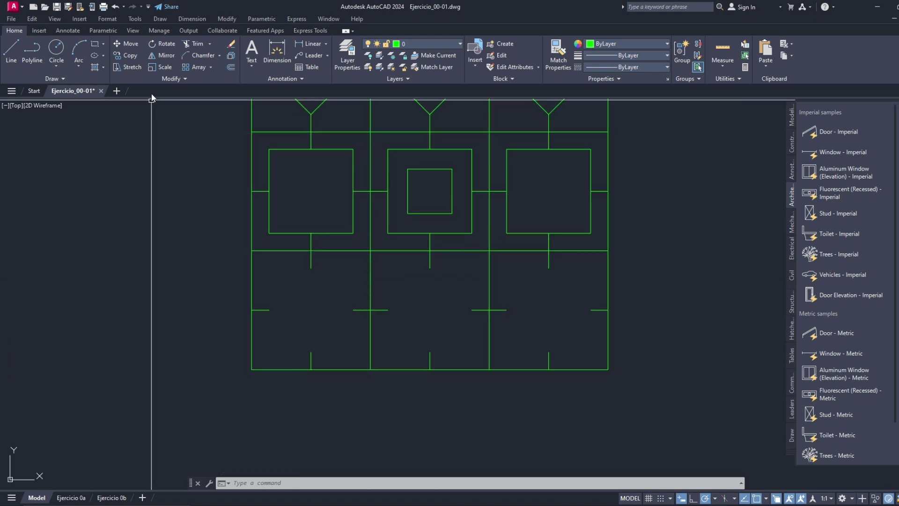
- Draw the star's two left arcs, centred on the bottom-left cell's top-left and bottom-left corners
{"action": "left_click", "coordinate": [79, 68]}
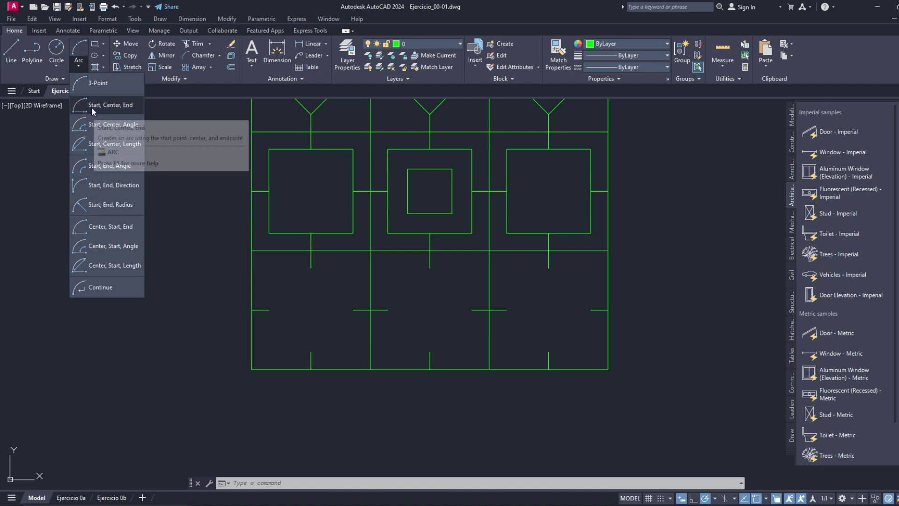
{"action": "left_click", "coordinate": [120, 108]}
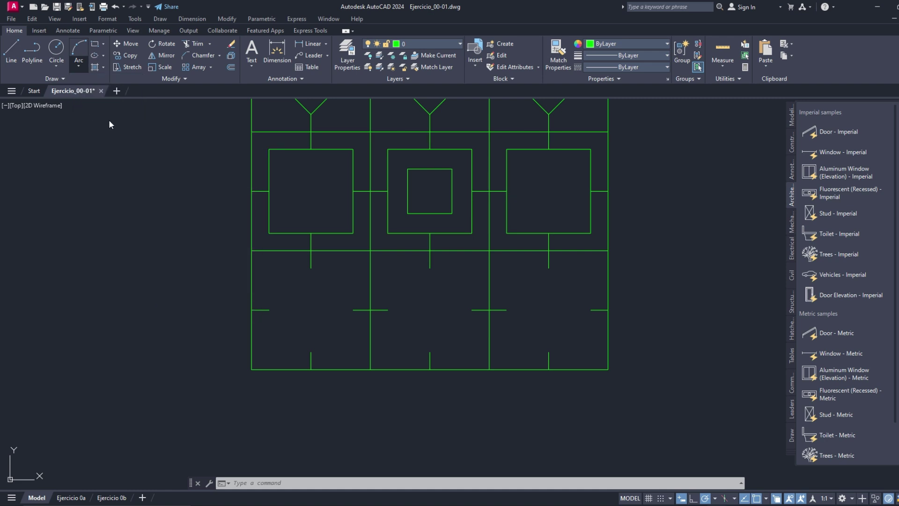
{"action": "left_click", "coordinate": [272, 311]}
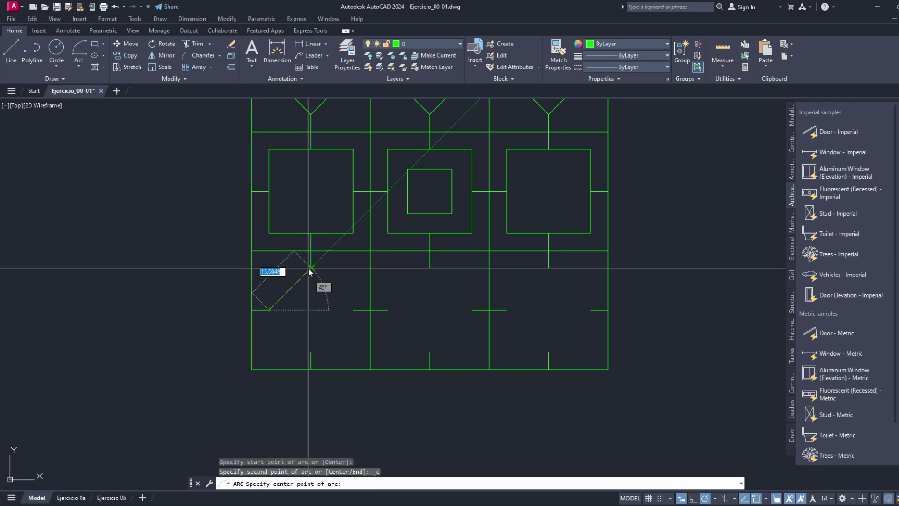
{"action": "left_click", "coordinate": [269, 268]}
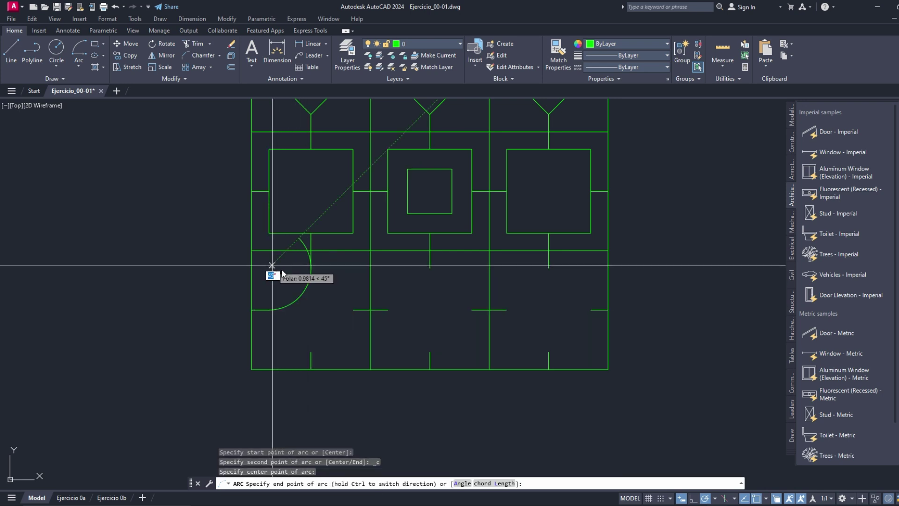
{"action": "left_click", "coordinate": [312, 268]}
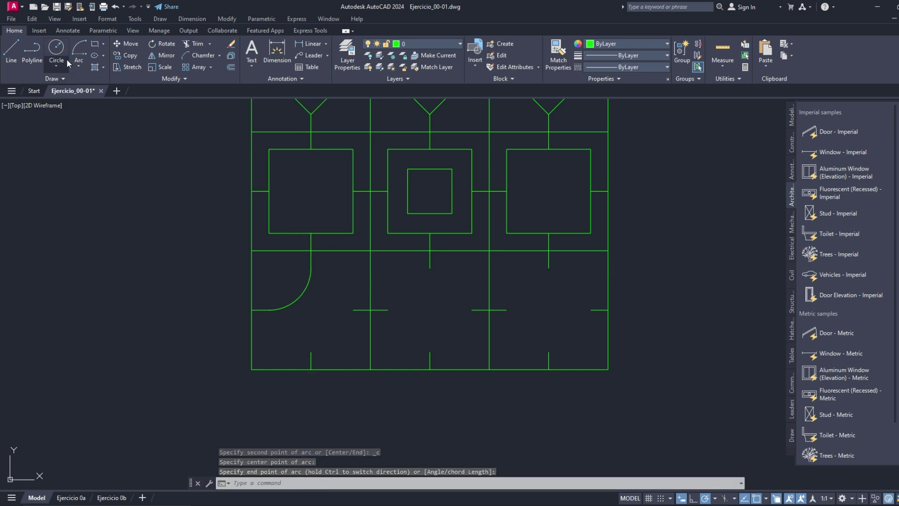
{"action": "left_click", "coordinate": [79, 50]}
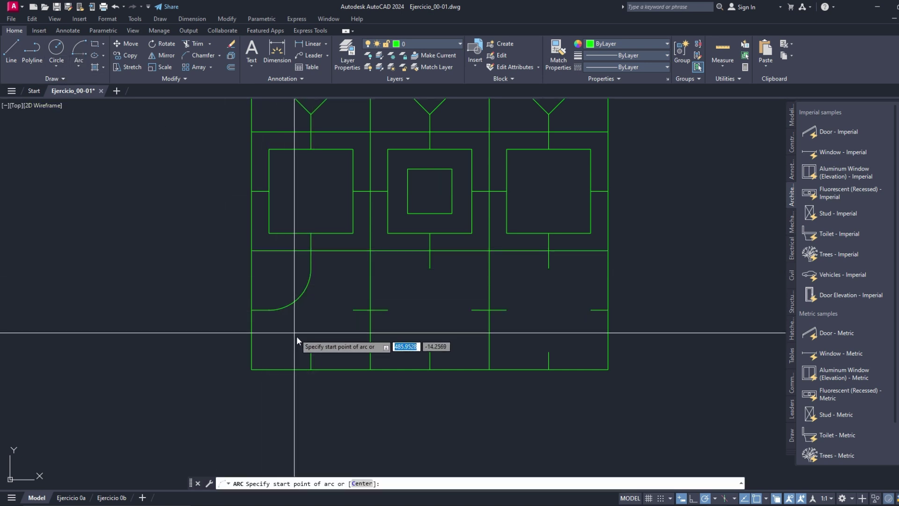
{"action": "left_click", "coordinate": [311, 368]}
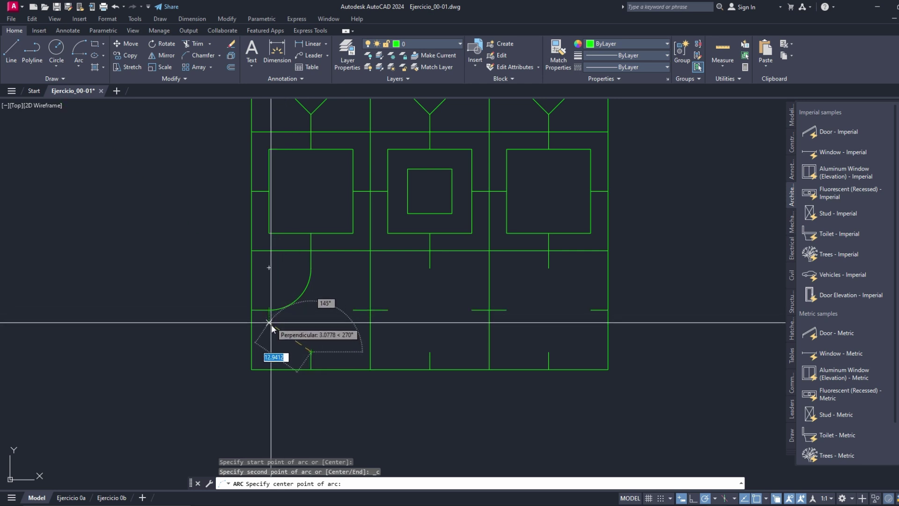
{"action": "left_click", "coordinate": [269, 350]}
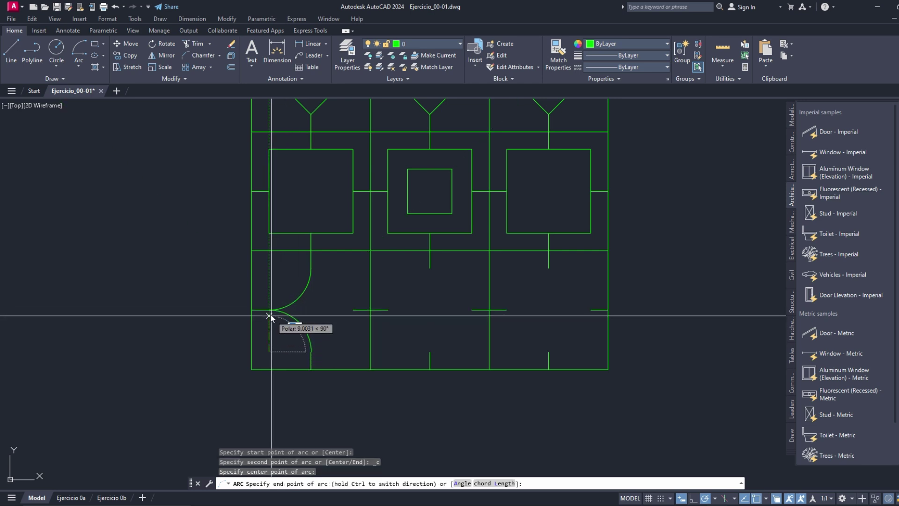
{"action": "left_click", "coordinate": [307, 315]}
- Draw the two right arcs centred on the lower-right and upper-right corners, closing the star
{"action": "key", "text": "space"}
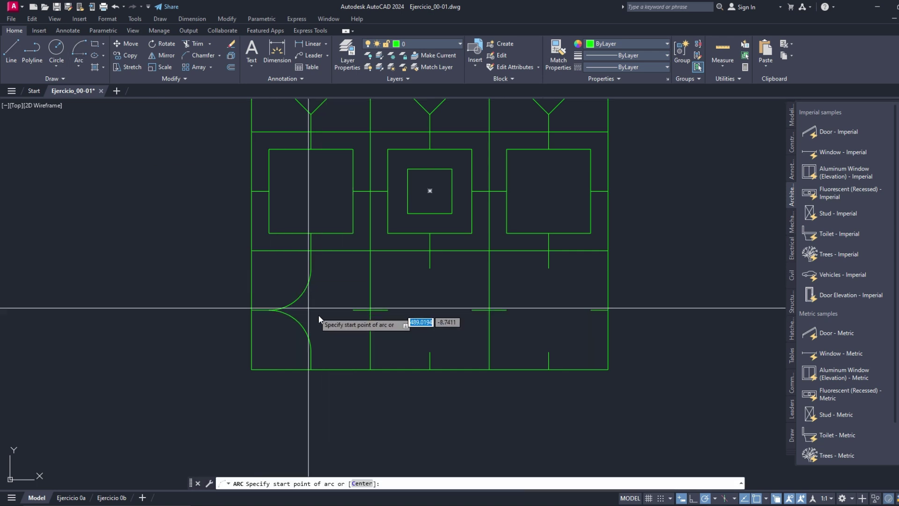
{"action": "left_click", "coordinate": [353, 309]}
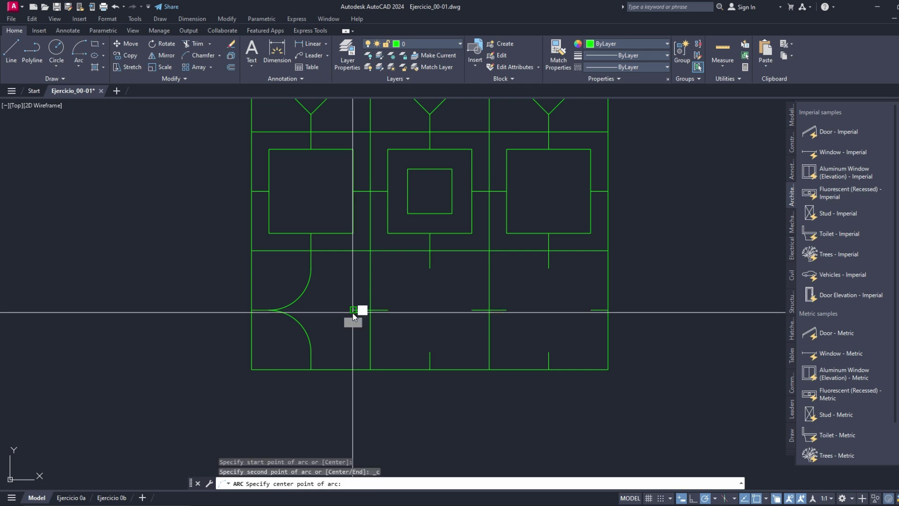
{"action": "left_click", "coordinate": [353, 352]}
{"action": "left_click", "coordinate": [311, 352]}
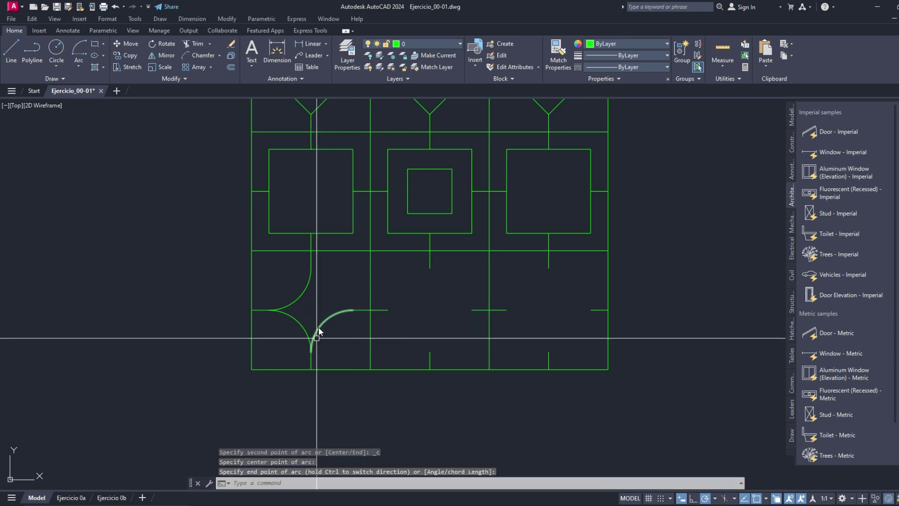
{"action": "left_click", "coordinate": [79, 53]}
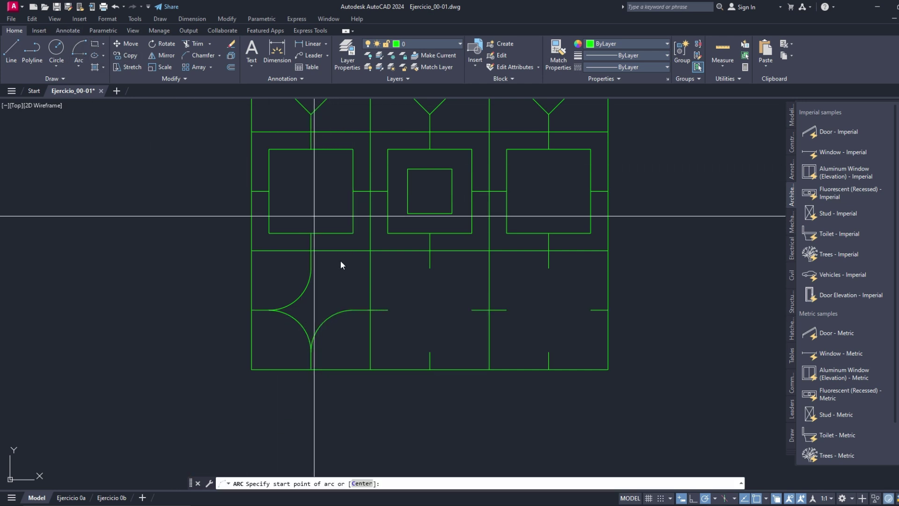
{"action": "left_click", "coordinate": [311, 267]}
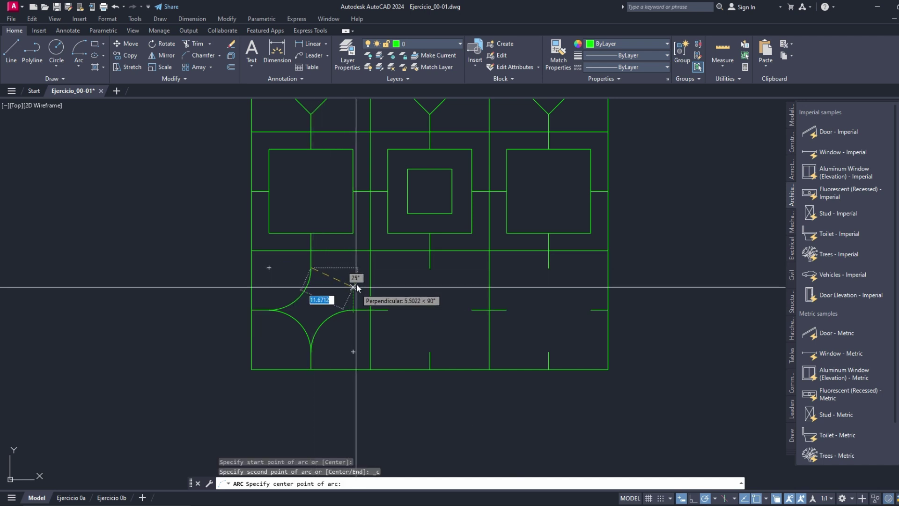
{"action": "left_click", "coordinate": [357, 271]}
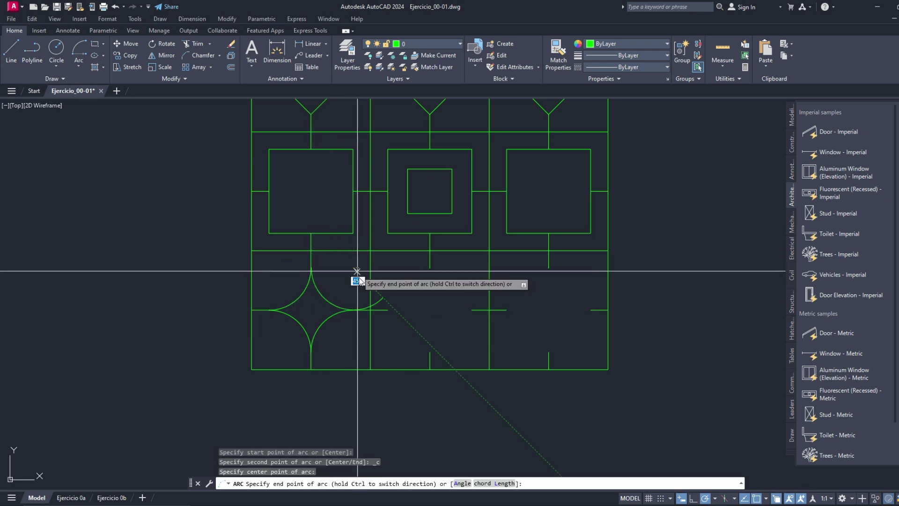
{"action": "left_click", "coordinate": [356, 307]}
{"action": "scroll", "coordinate": [349, 281], "scroll_direction": "down", "scroll_amount": 2}
{"action": "scroll", "coordinate": [349, 281], "scroll_direction": "down", "scroll_amount": 3}
{"action": "middle_click_drag", "start_coordinate": [349, 281], "coordinate": [407, 289]}
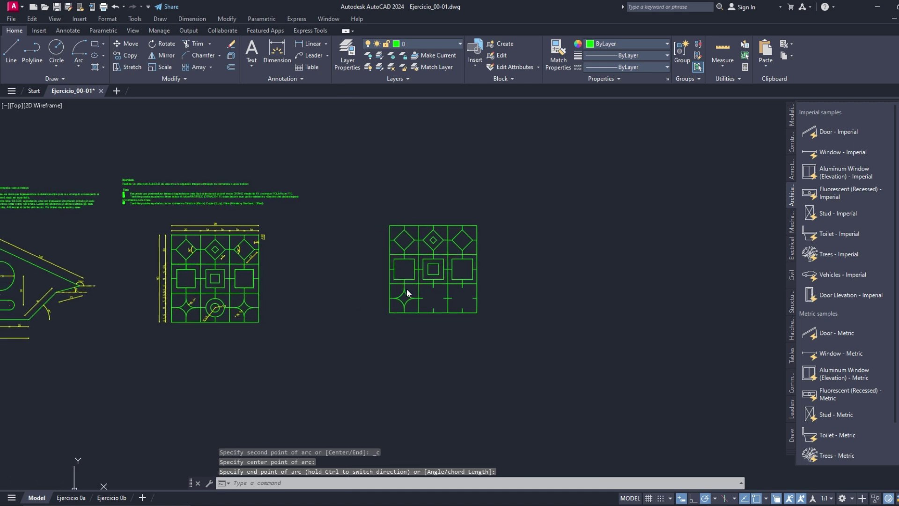
{"action": "scroll", "coordinate": [238, 333], "scroll_direction": "up", "scroll_amount": 5}
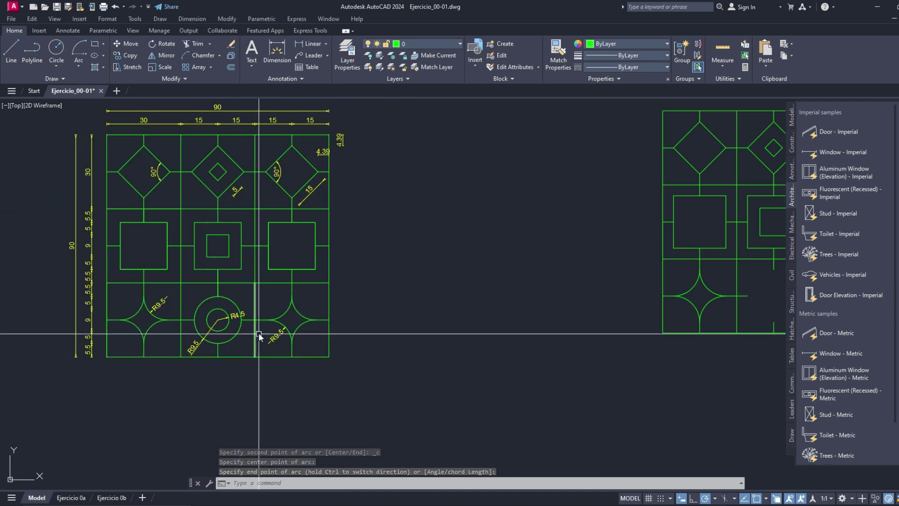
{"action": "middle_click_drag", "start_coordinate": [258, 333], "coordinate": [185, 326]}
{"action": "scroll", "coordinate": [136, 328], "scroll_direction": "up", "scroll_amount": 2}
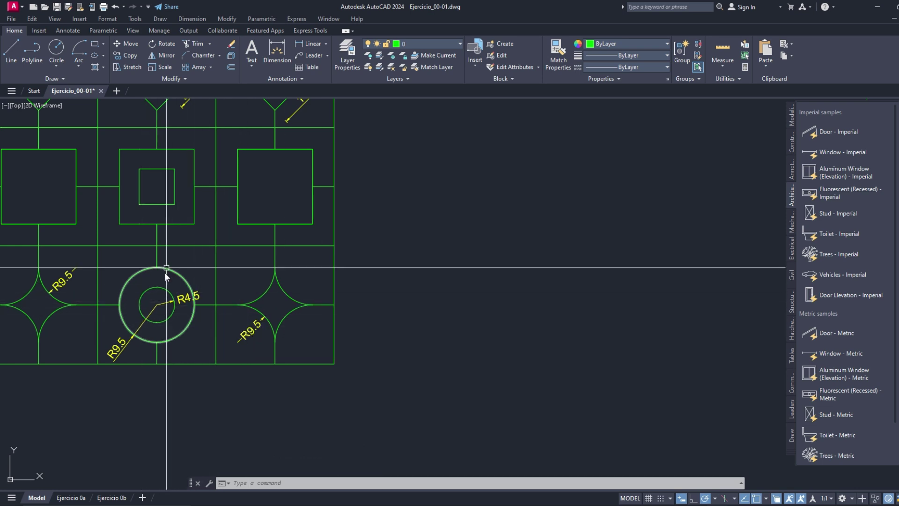
{"action": "mouse_move", "coordinate": [170, 280]}
{"action": "middle_mouse_down"}
{"action": "mouse_move", "coordinate": [428, 318]}
{"action": "mouse_move", "coordinate": [374, 310]}
{"action": "middle_mouse_up"}
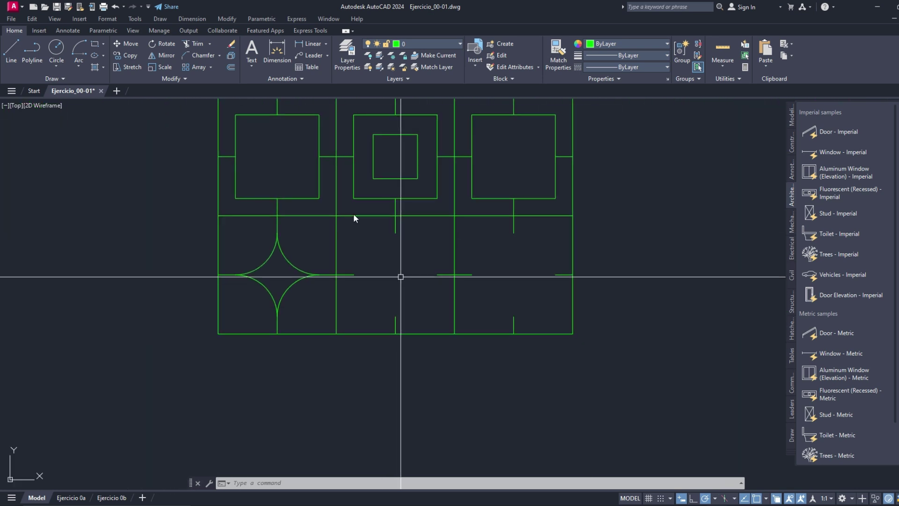
- Draw a circle centred in the bottom-middle cell with its radius reaching the tick end
{"action": "left_click", "coordinate": [57, 48]}
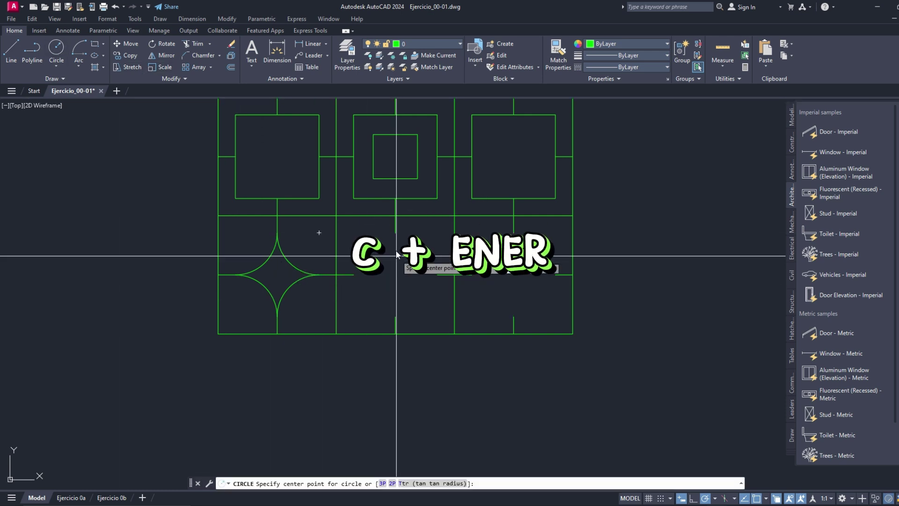
{"action": "left_click", "coordinate": [396, 276]}
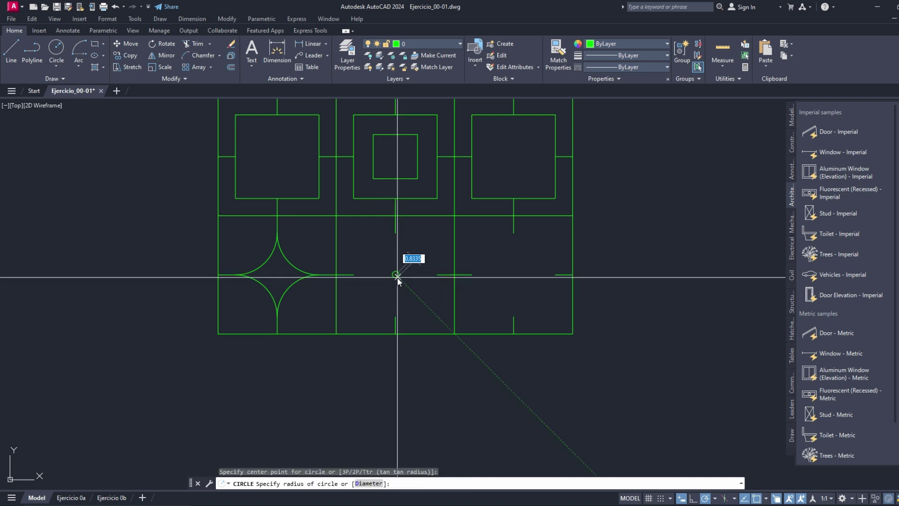
{"action": "left_click", "coordinate": [398, 317]}
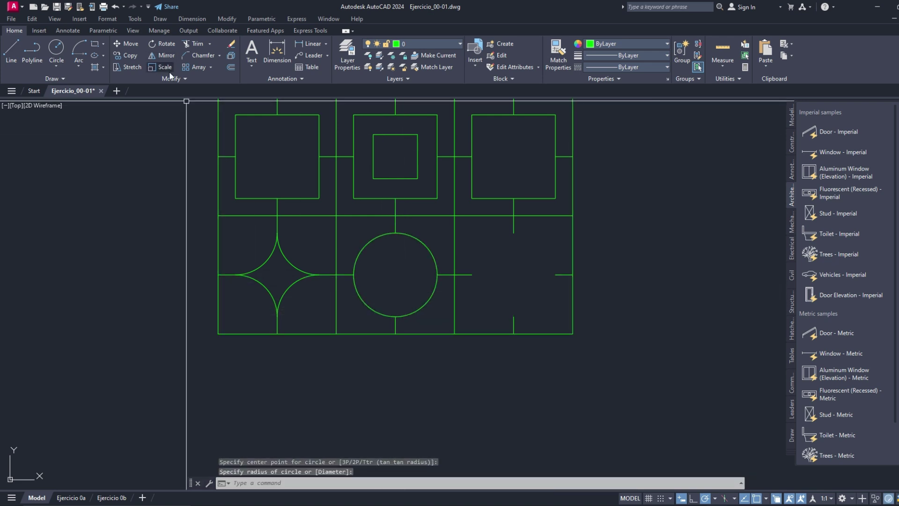
- Offset the circle 5 units inward to create the inner concentric circle
{"action": "left_click", "coordinate": [230, 68]}
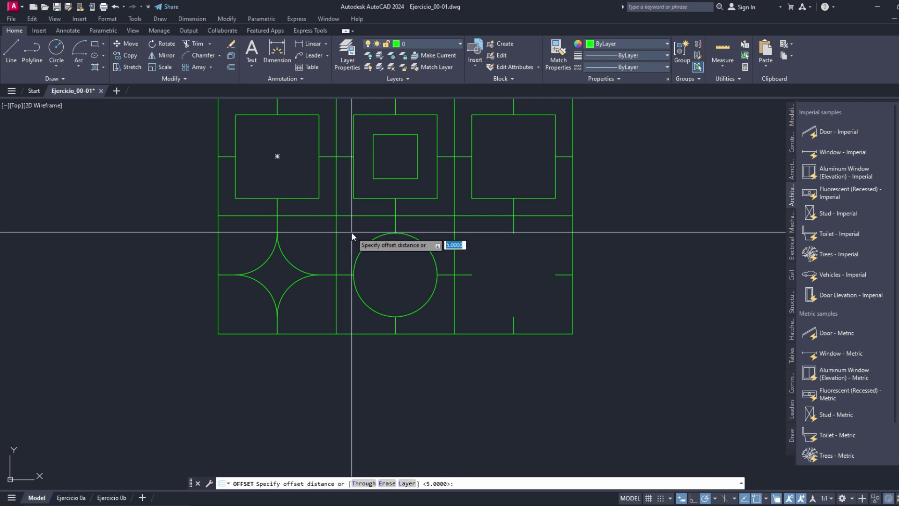
{"action": "key", "text": "Return"}
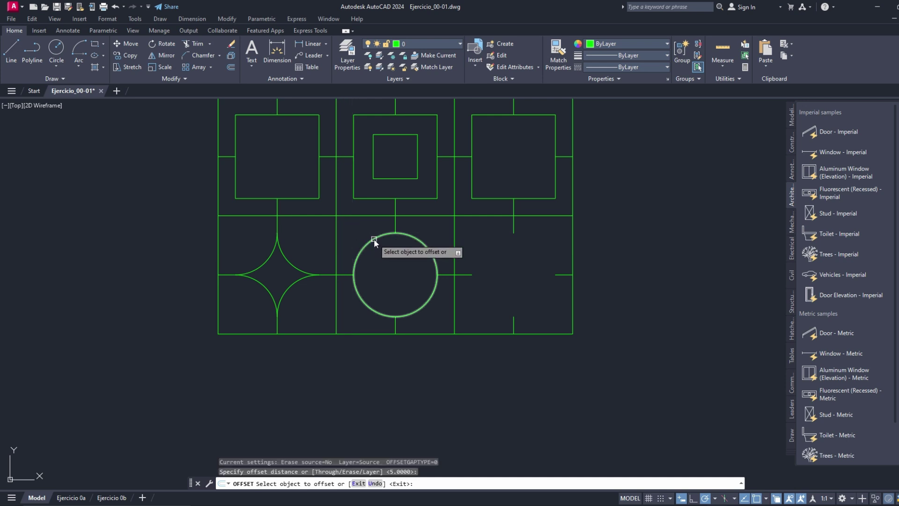
{"action": "left_click", "coordinate": [374, 239]}
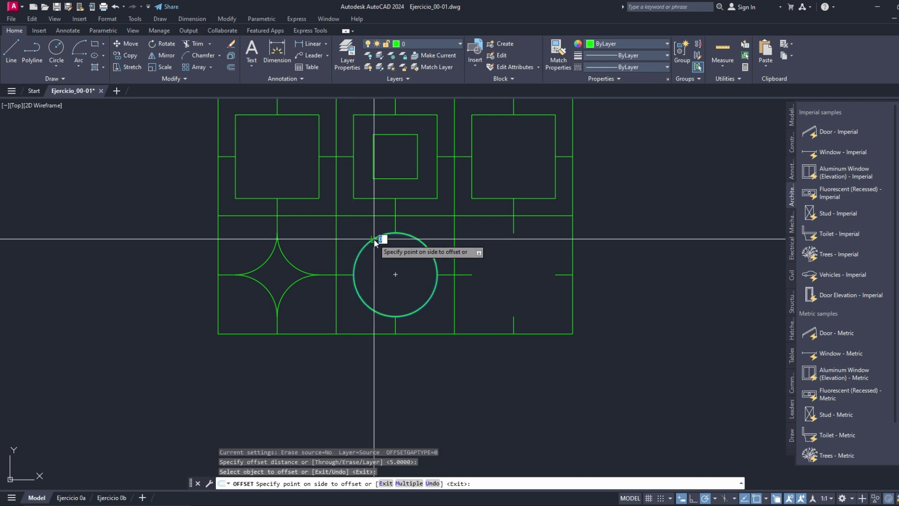
{"action": "left_click", "coordinate": [403, 270]}
{"action": "key", "text": "Return"}
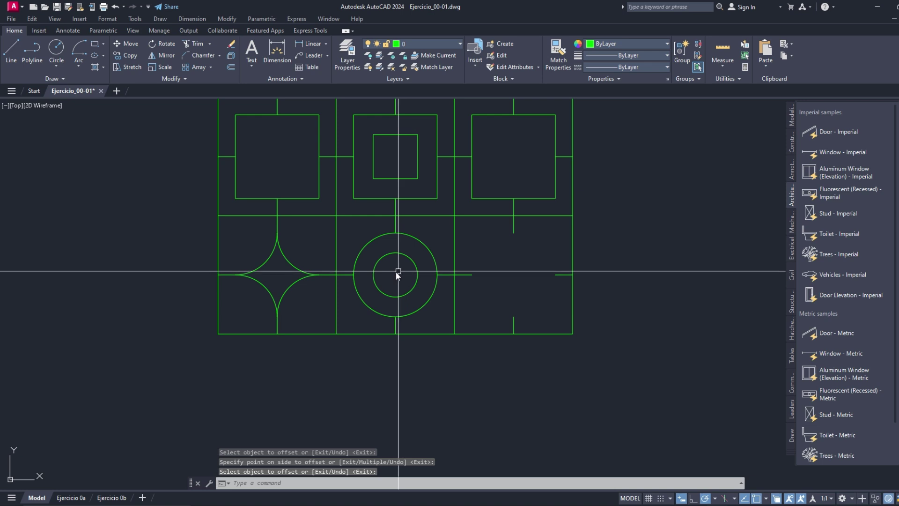
{"action": "middle_click_drag", "start_coordinate": [396, 271], "coordinate": [338, 294]}
- Copy the four-arc star from its top tip into the matching point of the bottom-right cell
{"action": "left_click", "coordinate": [128, 55]}
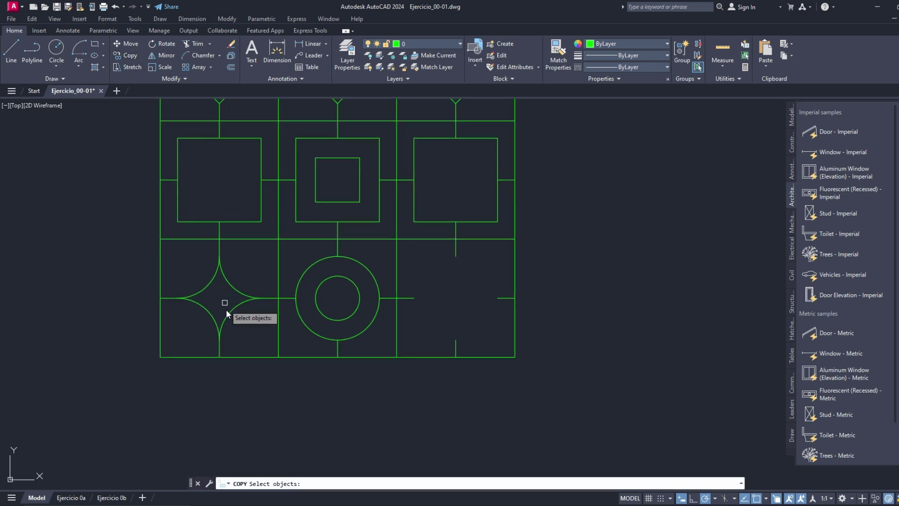
{"action": "left_click", "coordinate": [197, 322]}
{"action": "key", "text": "Return"}
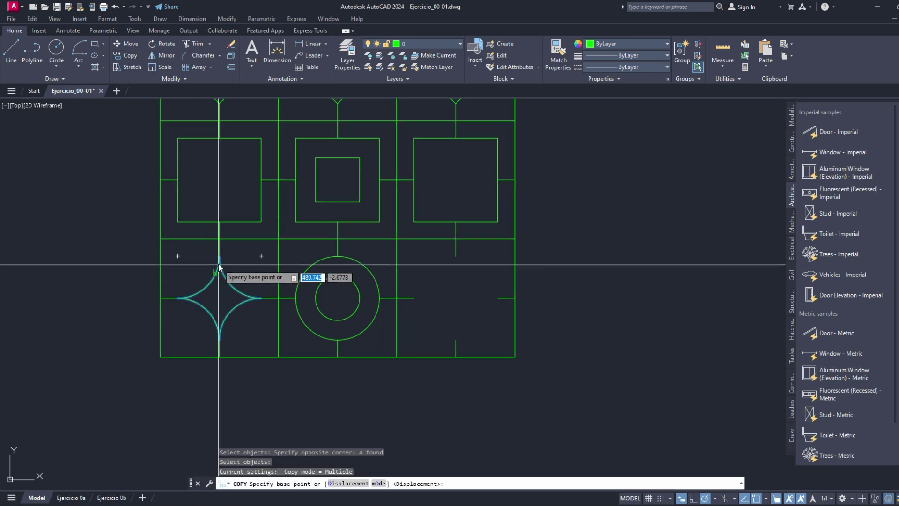
{"action": "left_click", "coordinate": [219, 257]}
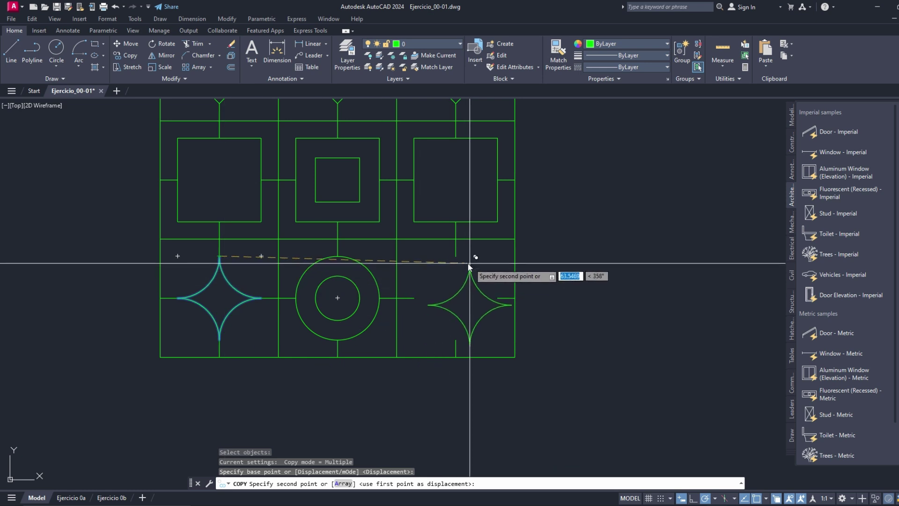
{"action": "left_click", "coordinate": [458, 262]}
{"action": "key", "text": "Return"}
{"action": "scroll", "coordinate": [480, 274], "scroll_direction": "down", "scroll_amount": 1}
{"action": "scroll", "coordinate": [506, 332], "scroll_direction": "down", "scroll_amount": 2}
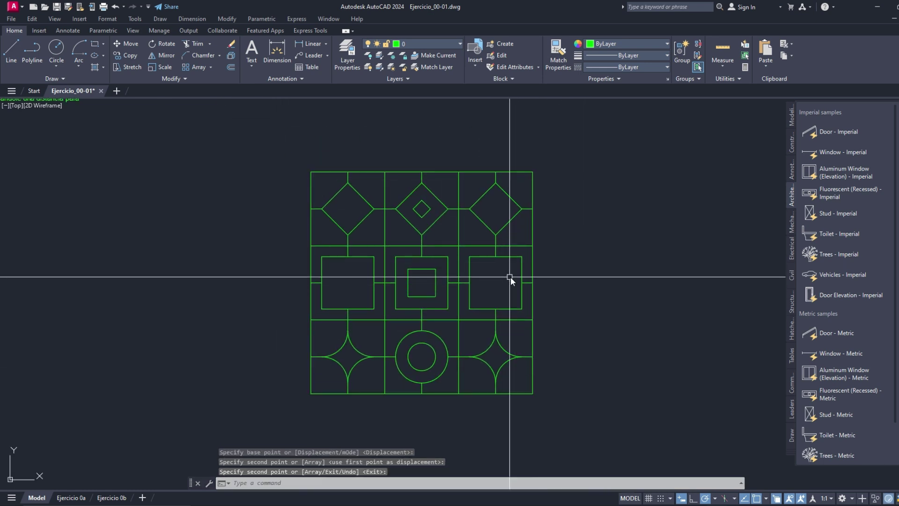
{"action": "middle_click_drag", "start_coordinate": [512, 278], "coordinate": [532, 279]}
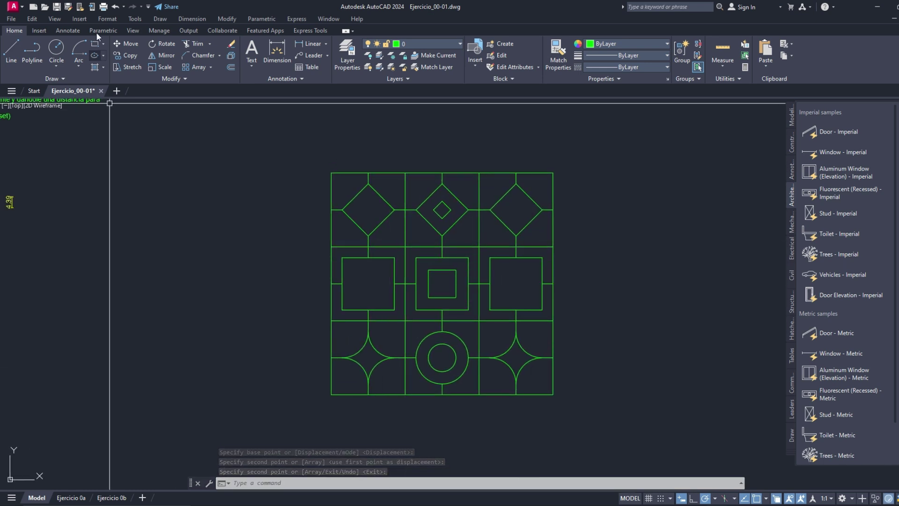